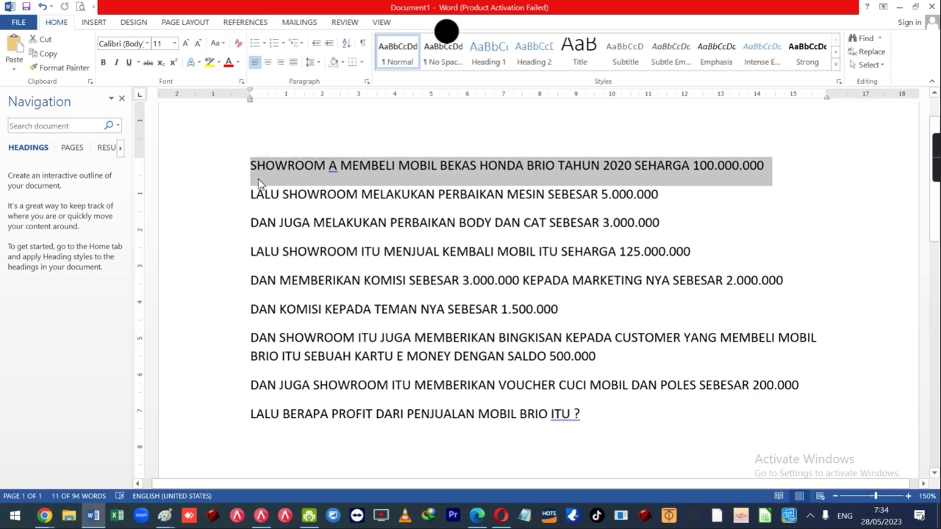
- Examine the case text line by line, from the Honda Brio purchase price and repair costs to the resale, commissions, gifts and profit question
{"action": "left_click", "coordinate": [230, 180]}
{"action": "left_click", "coordinate": [695, 170]}
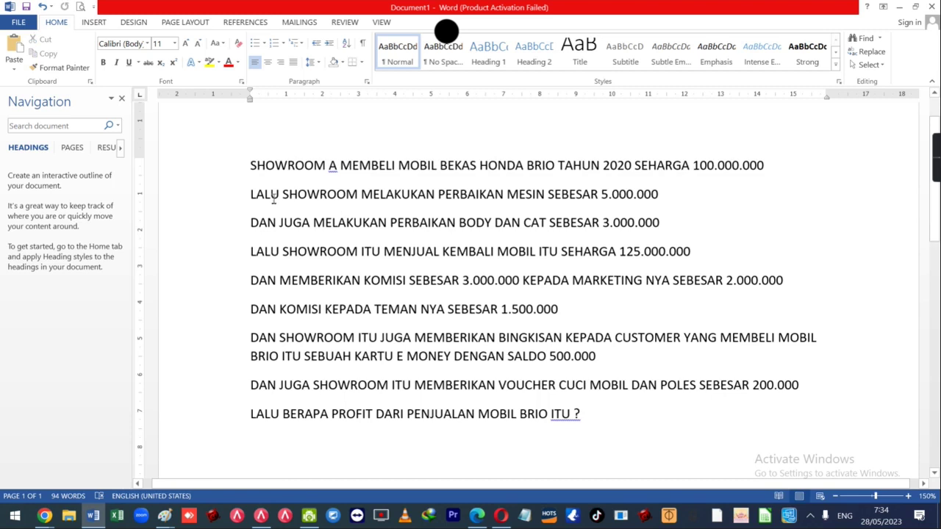
{"action": "left_click", "coordinate": [226, 200]}
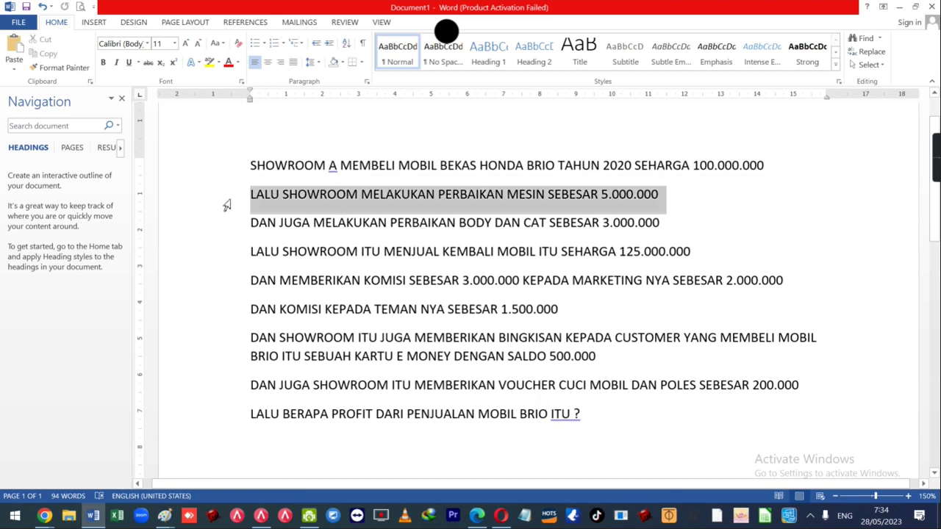
{"action": "left_click", "coordinate": [231, 225]}
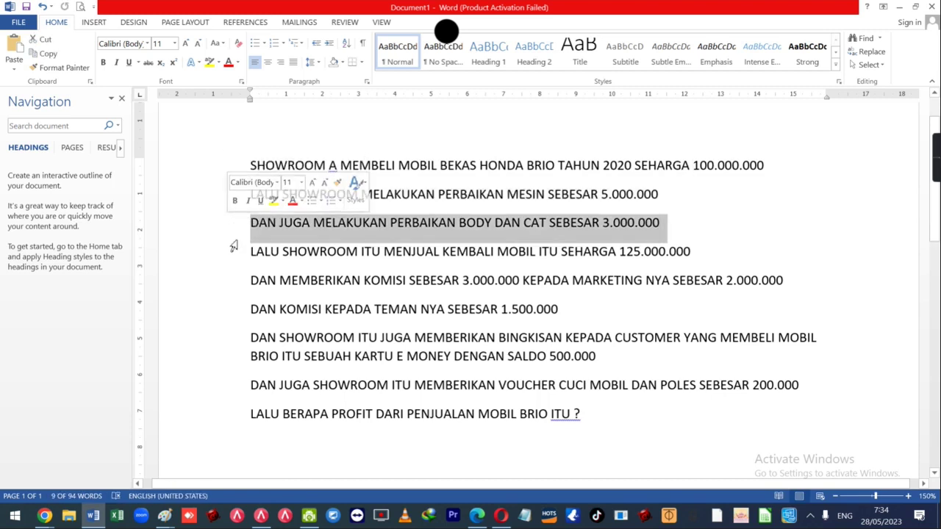
{"action": "left_click", "coordinate": [236, 269]}
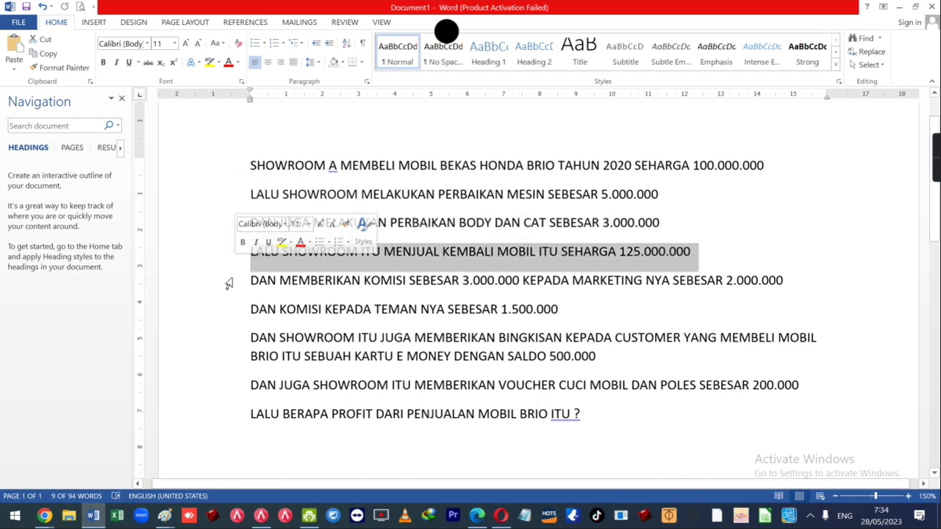
{"action": "left_click", "coordinate": [228, 292]}
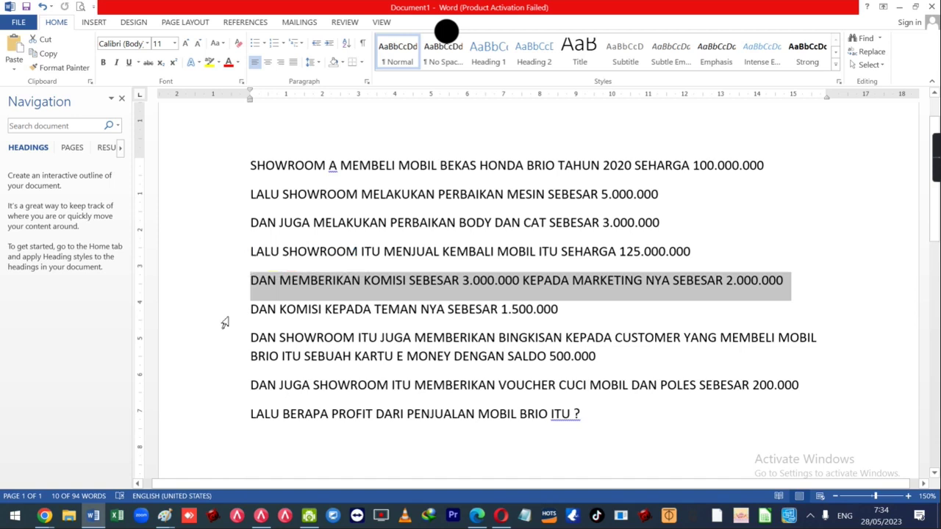
{"action": "left_click", "coordinate": [224, 322]}
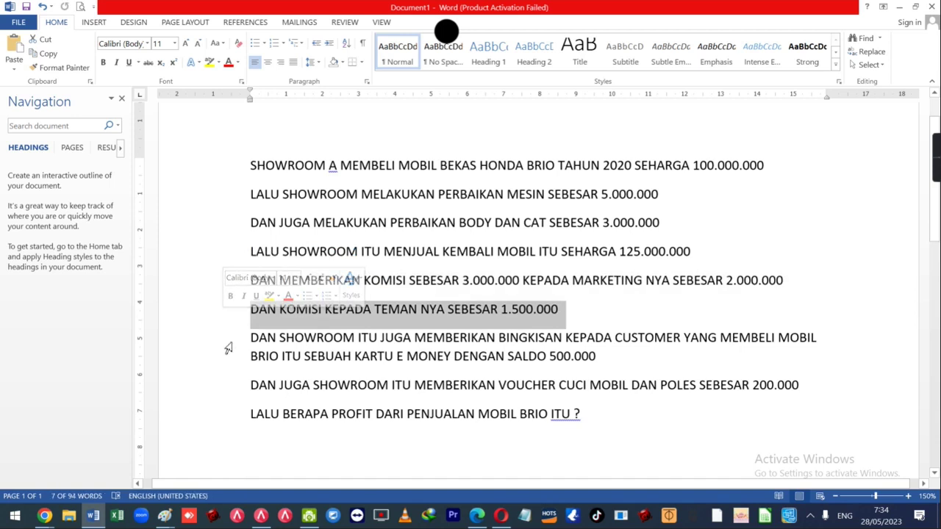
{"action": "left_click_drag", "start_coordinate": [229, 348], "coordinate": [225, 366]}
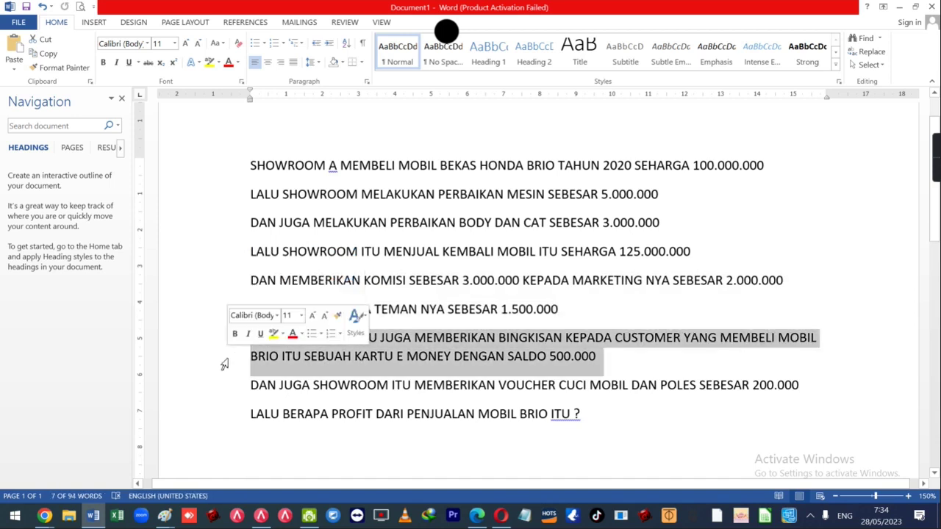
{"action": "left_click", "coordinate": [230, 393]}
{"action": "left_click", "coordinate": [232, 416]}
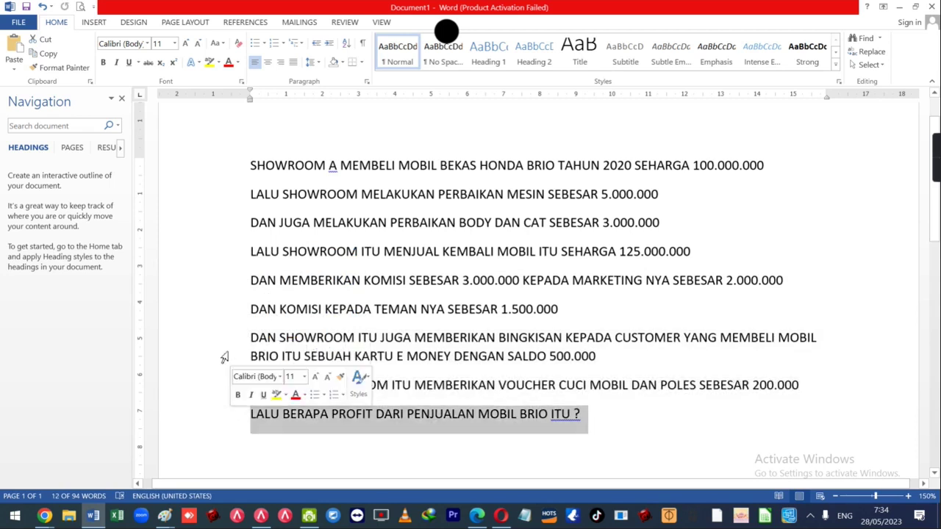
{"action": "left_click_drag", "start_coordinate": [205, 170], "coordinate": [210, 416]}
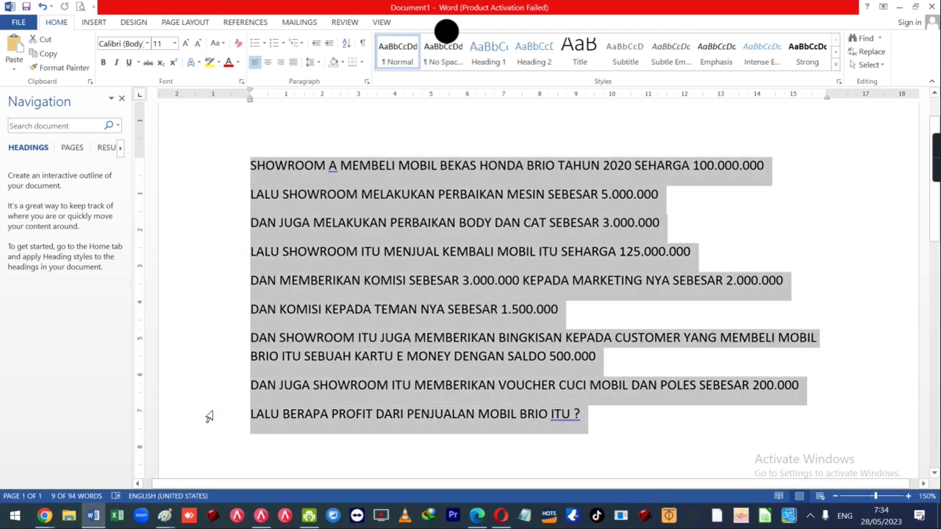
{"action": "left_click", "coordinate": [309, 454]}
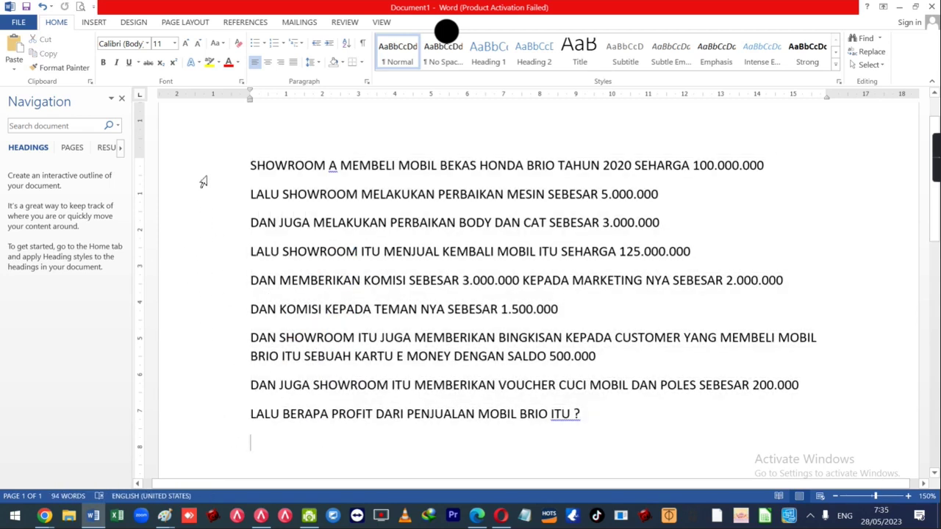
{"action": "left_click_drag", "start_coordinate": [202, 229], "coordinate": [205, 422]}
{"action": "left_click", "coordinate": [285, 450]}
{"action": "mouse_move", "coordinate": [448, 28]}
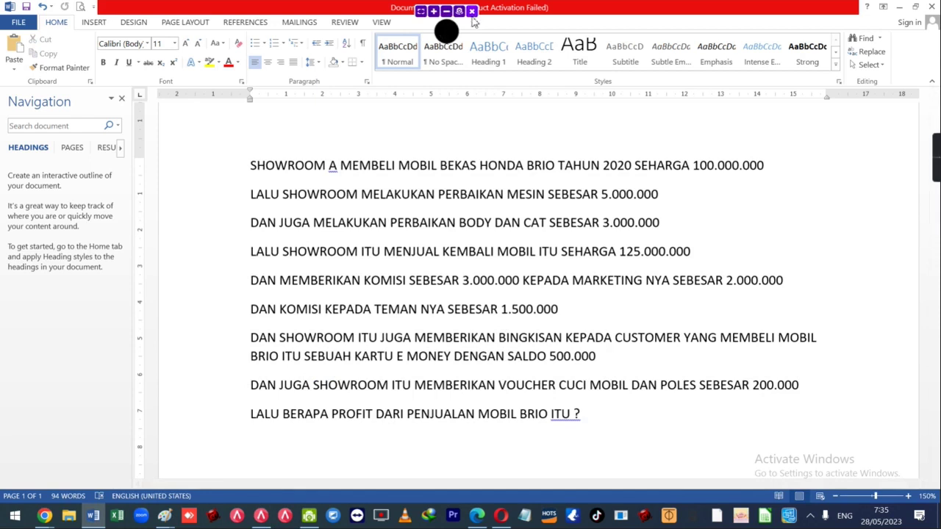
{"action": "left_click", "coordinate": [471, 12]}
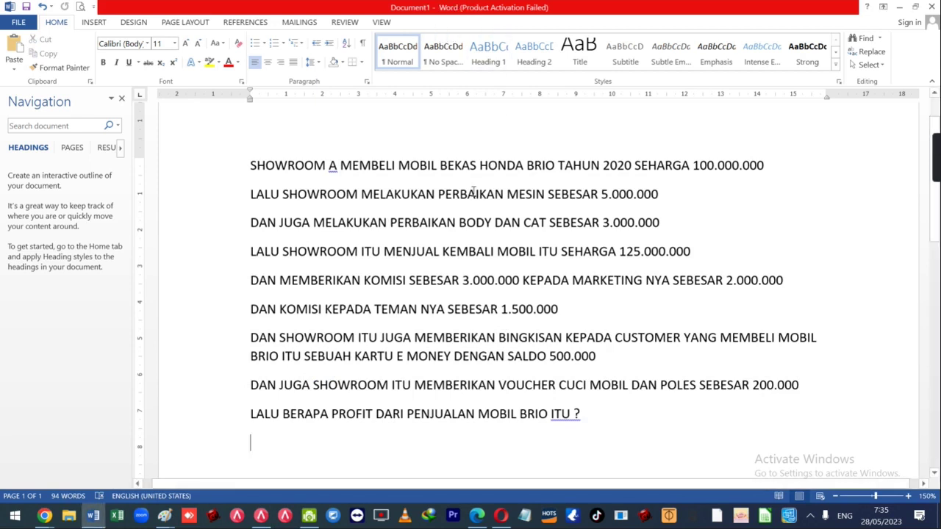
- Switch to Accurate Online and create and save a new inventory item named MOBIL BRIO TAHUN 2020
{"action": "key", "text": "alt+Tab"}
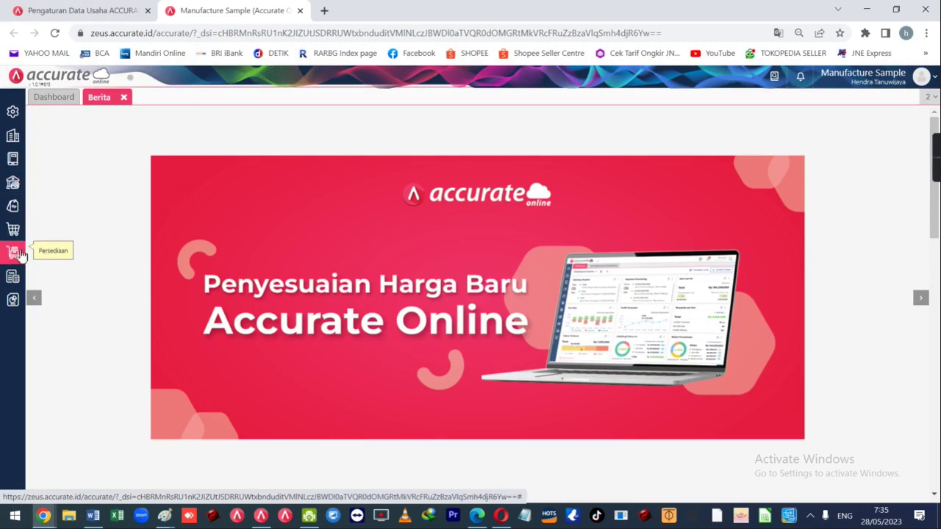
{"action": "left_click", "coordinate": [19, 252]}
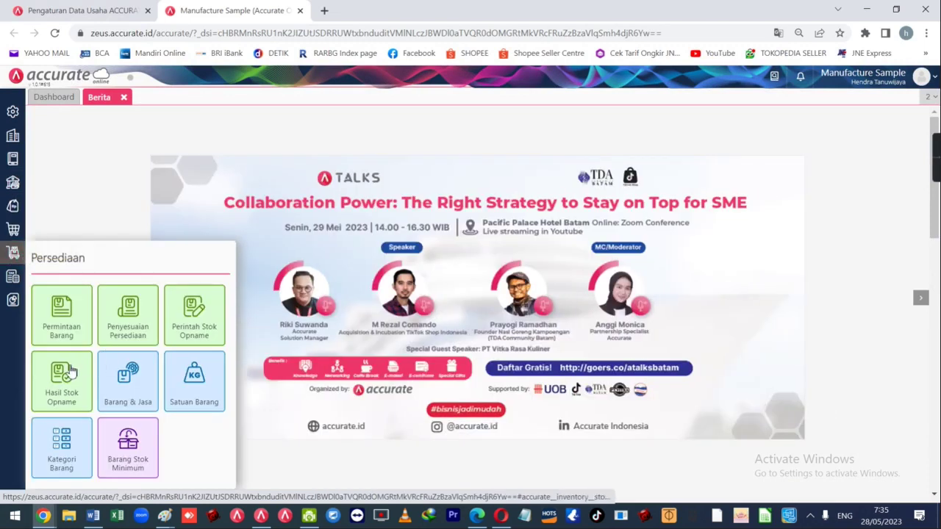
{"action": "left_click", "coordinate": [111, 387]}
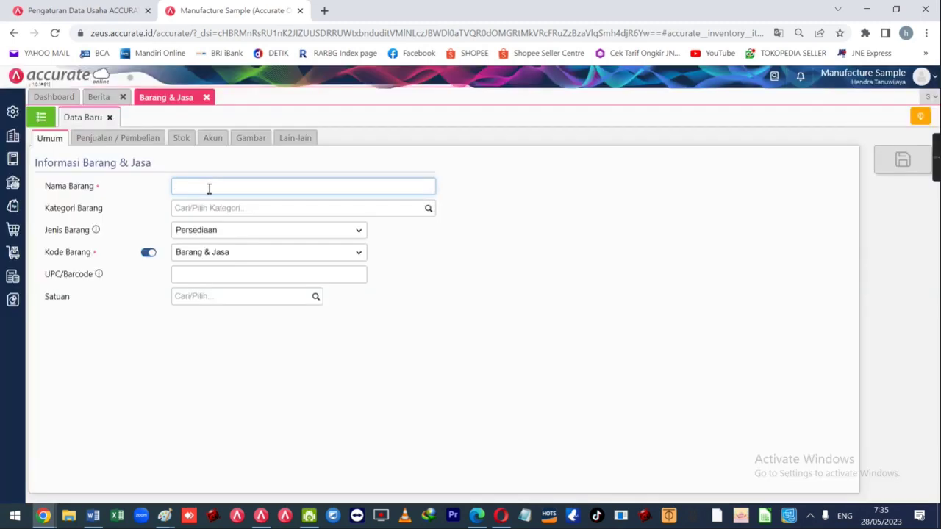
{"action": "left_click", "coordinate": [207, 189]}
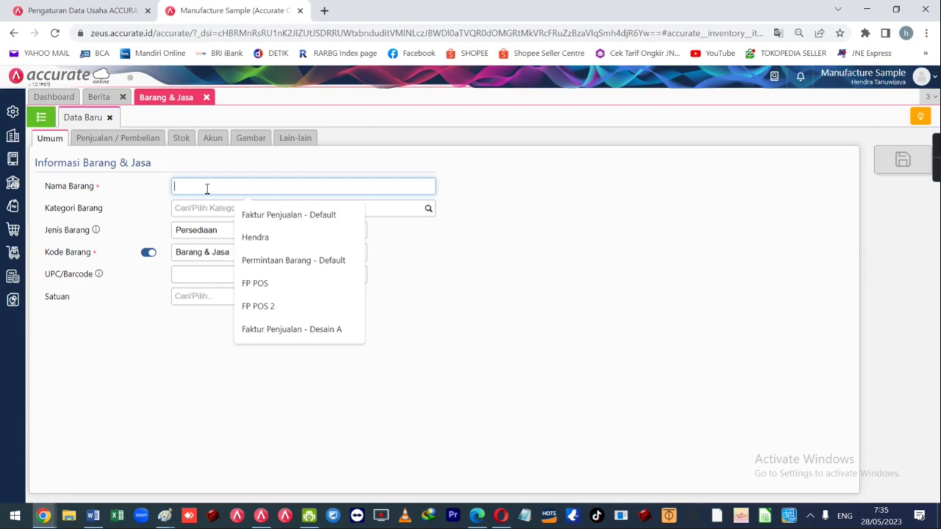
{"action": "type", "text": "MOBIL BRIO TAHUN 2020"}
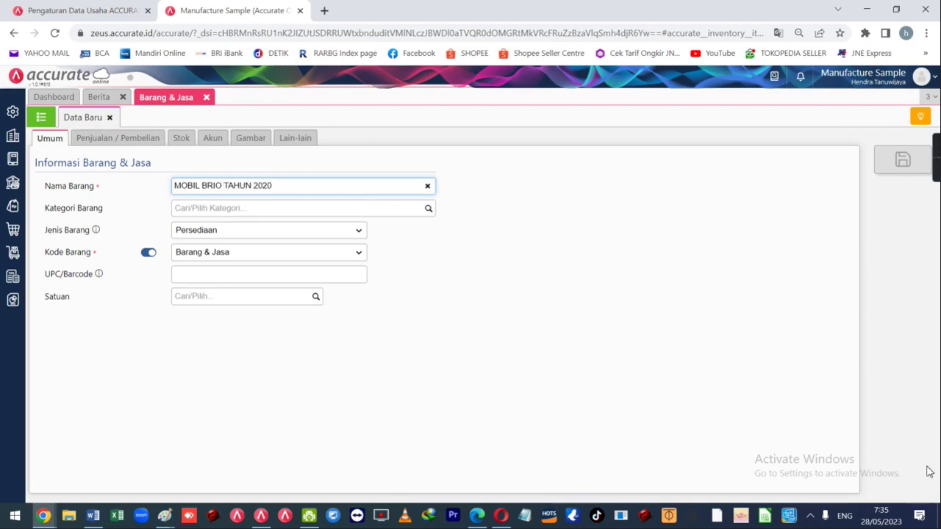
{"action": "left_click", "coordinate": [913, 172]}
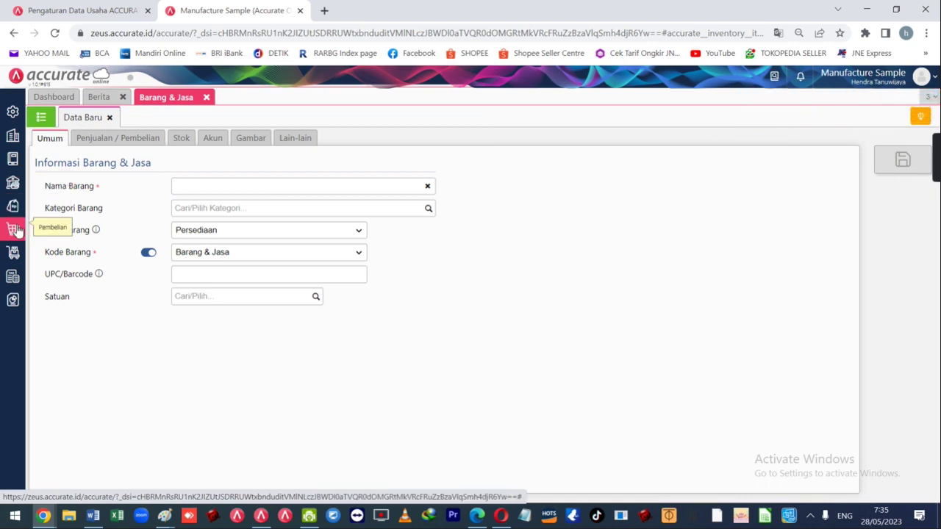
- Open a new purchase invoice (Faktur Pembelian) form
{"action": "left_click", "coordinate": [16, 230]}
{"action": "left_click", "coordinate": [57, 373]}
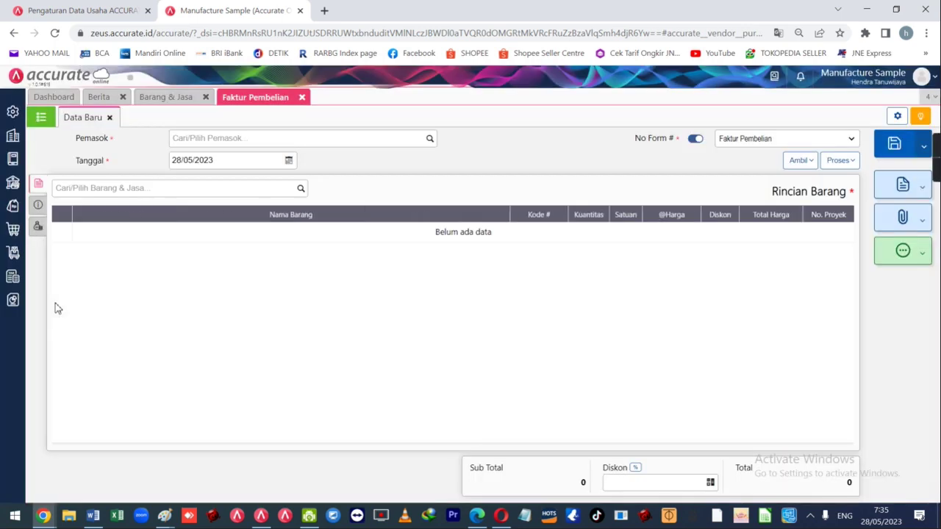
- Create and save a new project named HONDA BRIO TAHUN 2020
{"action": "left_click", "coordinate": [12, 138]}
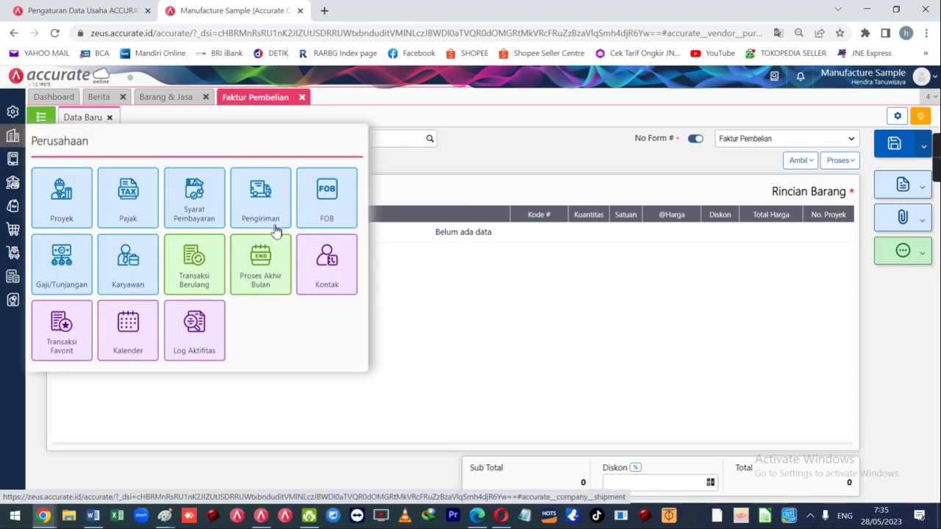
{"action": "left_click", "coordinate": [64, 197]}
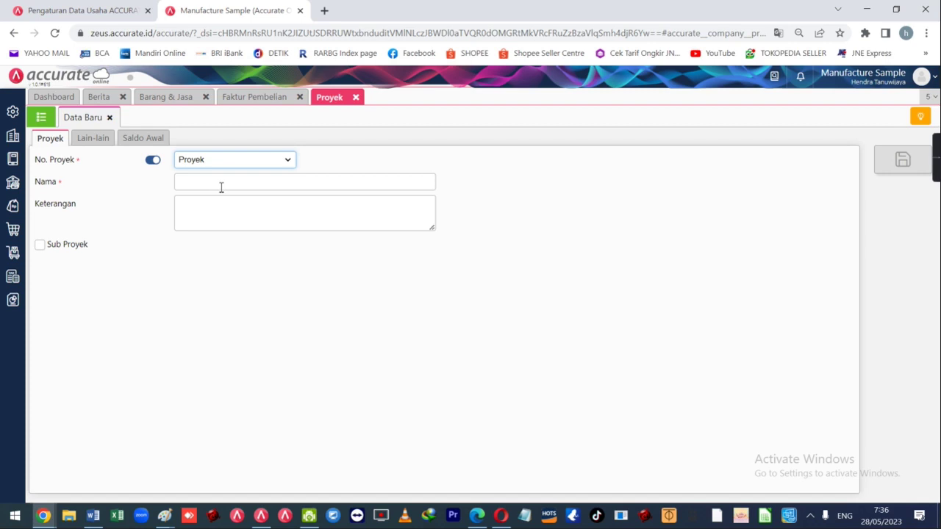
{"action": "left_click", "coordinate": [247, 182]}
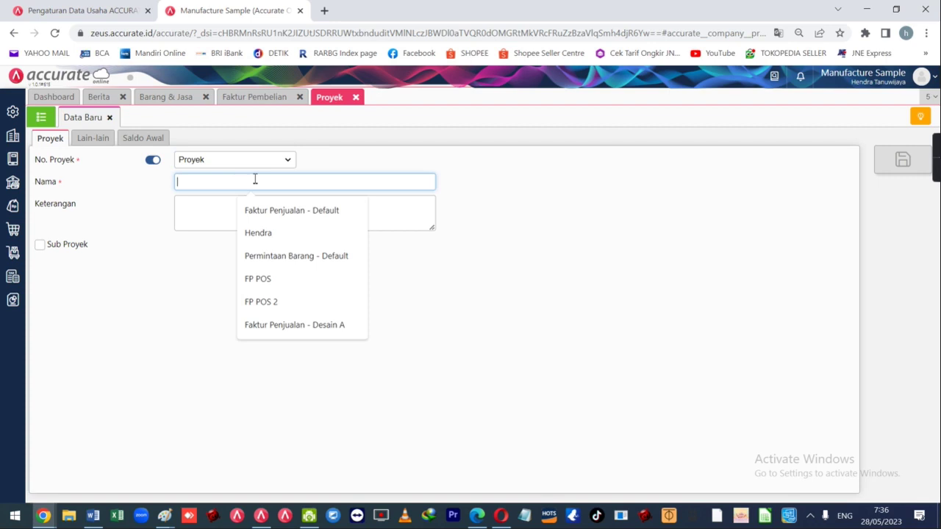
{"action": "type", "text": "HION"}
{"action": "key", "text": "BackSpace"}
{"action": "key", "text": "BackSpace"}
{"action": "type", "text": "ONDA BRIO"}
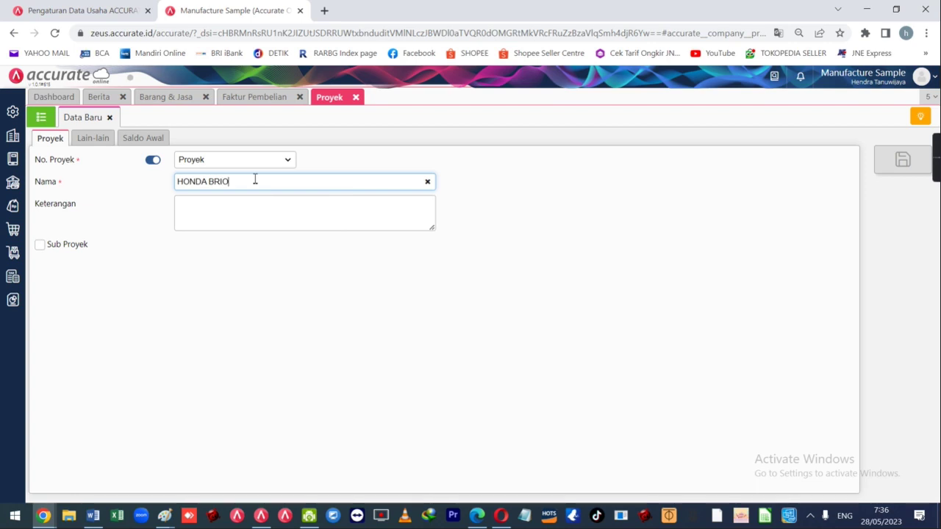
{"action": "type", "text": " TAHUN 2020"}
{"action": "key", "text": "ctrl+s"}
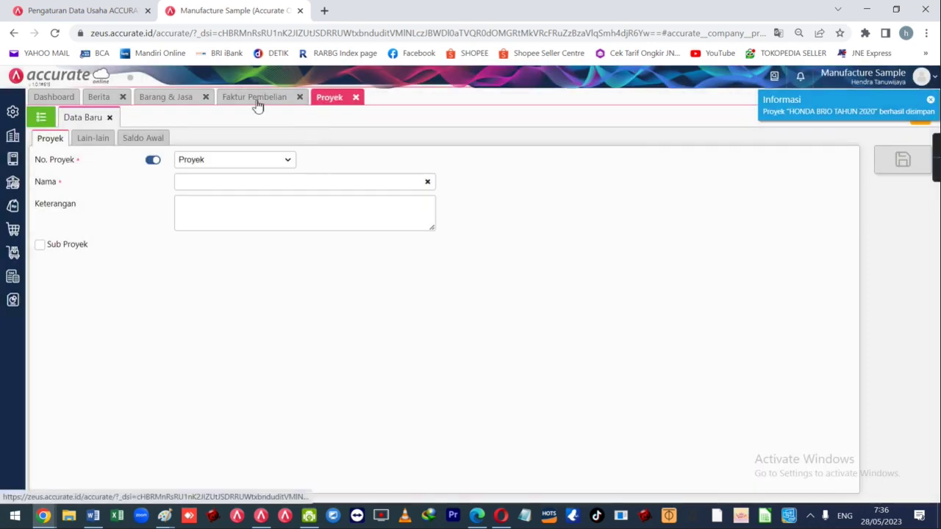
- Return to the new purchase invoice and choose the individual supplier from Bandung as its Pemasok
{"action": "left_click", "coordinate": [255, 101]}
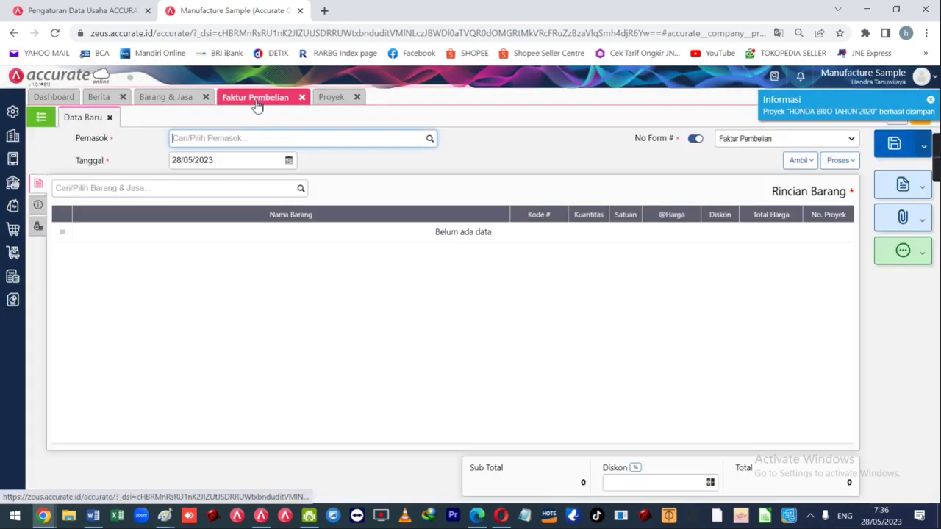
{"action": "left_click", "coordinate": [430, 139]}
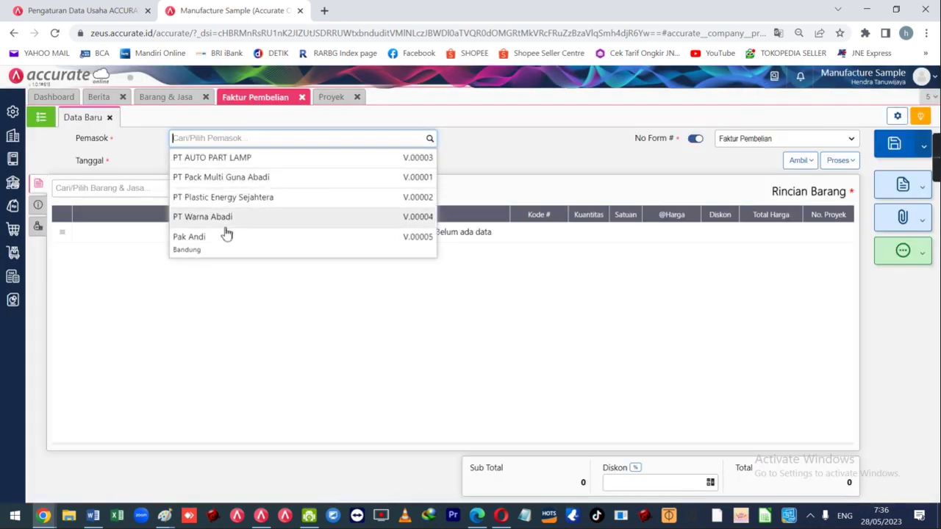
{"action": "left_click", "coordinate": [209, 243]}
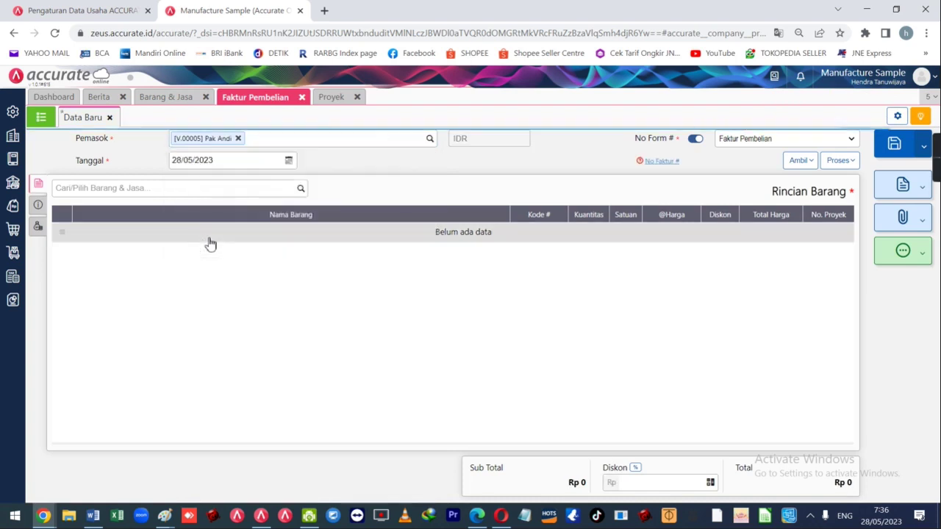
{"action": "left_click", "coordinate": [160, 189]}
{"action": "type", "text": "HONDA"}
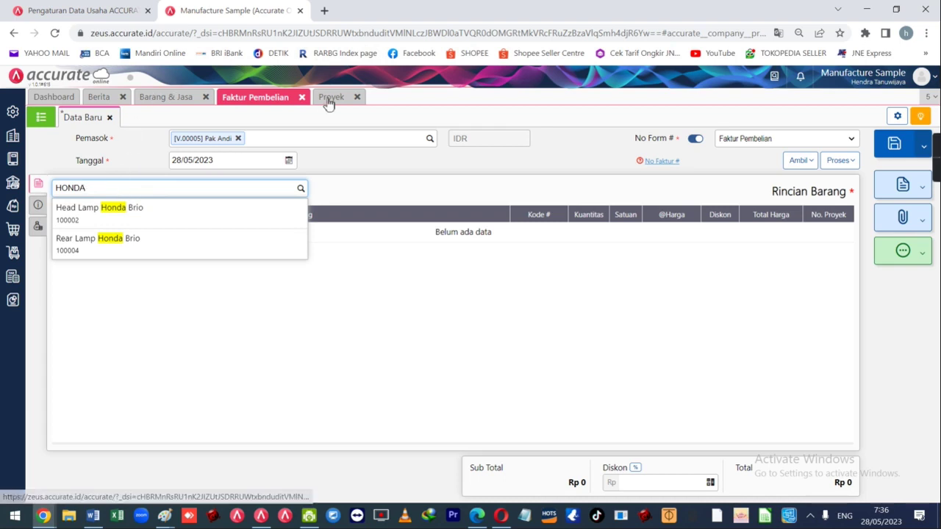
{"action": "left_click", "coordinate": [184, 99]}
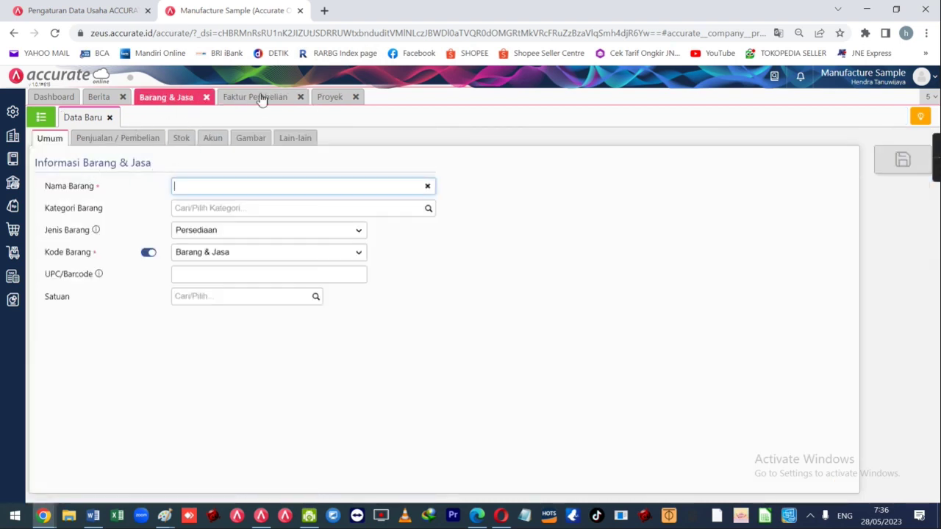
{"action": "left_click", "coordinate": [254, 97]}
- Add the item MOBIL BRIO TAHUN 2020 to the purchase invoice at a unit price of Rp 100.000.000
{"action": "left_click", "coordinate": [116, 188]}
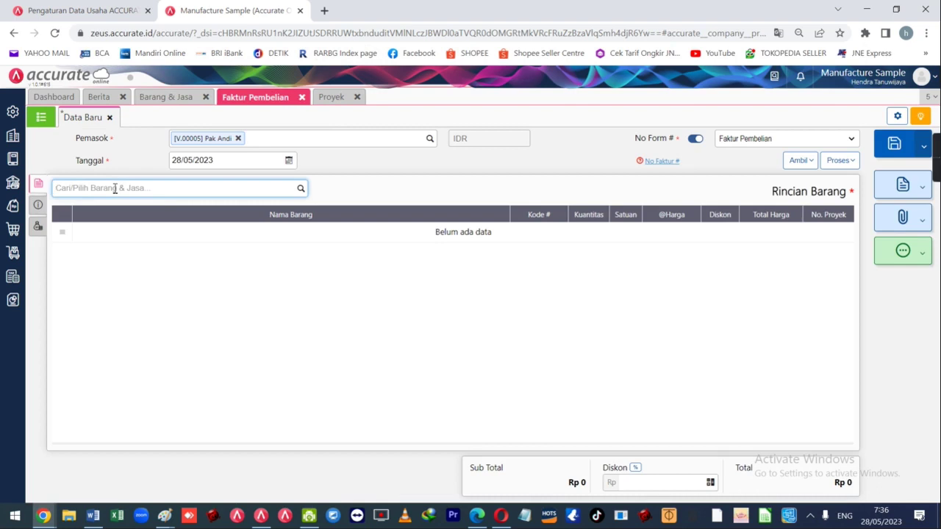
{"action": "type", "text": "BRIO"}
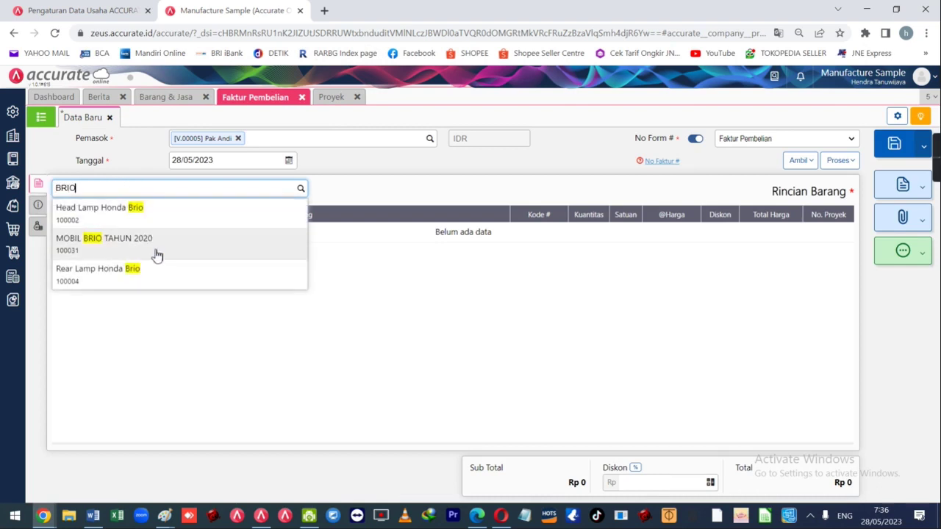
{"action": "left_click", "coordinate": [158, 254]}
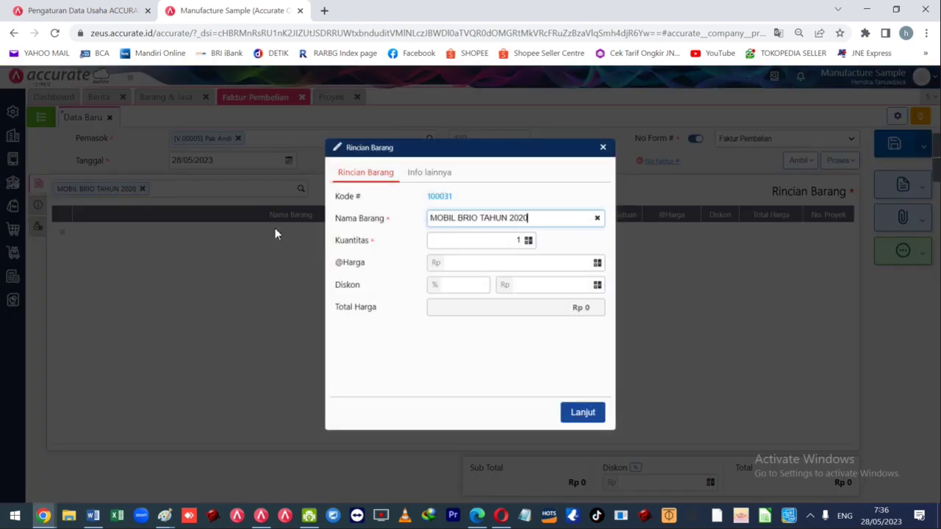
{"action": "left_click", "coordinate": [489, 266]}
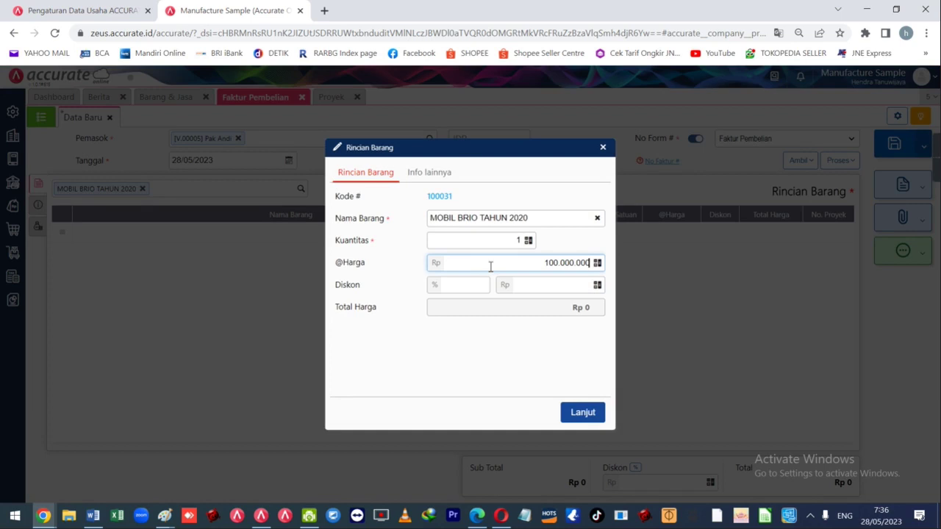
{"action": "key", "text": "Return"}
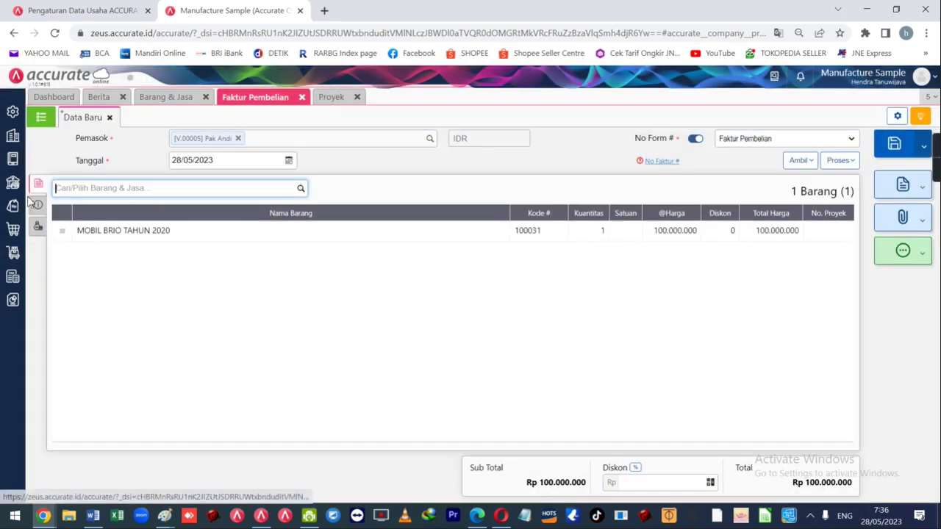
- Check the repair costs in the Word document, and choose Beban Pokok Penjualan as an other cost on the purchase invoice
{"action": "left_click", "coordinate": [38, 227]}
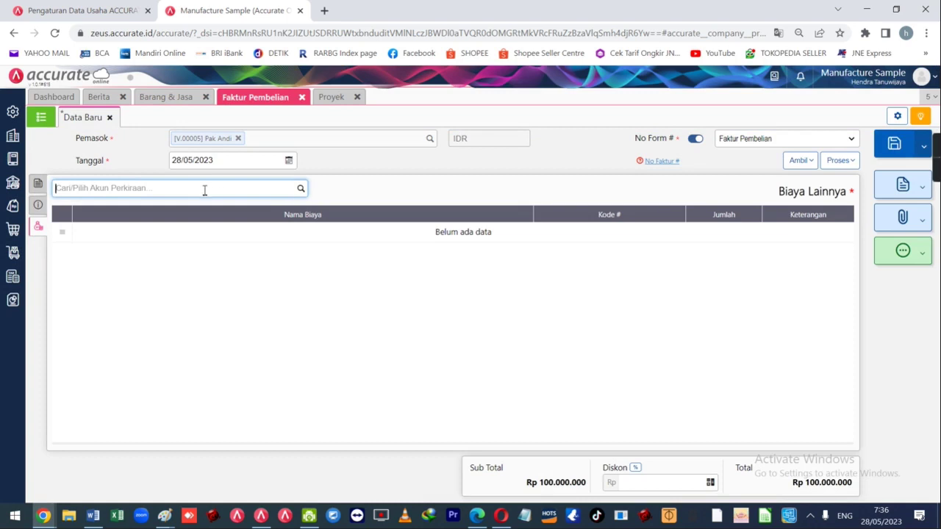
{"action": "key", "text": "alt+Tab"}
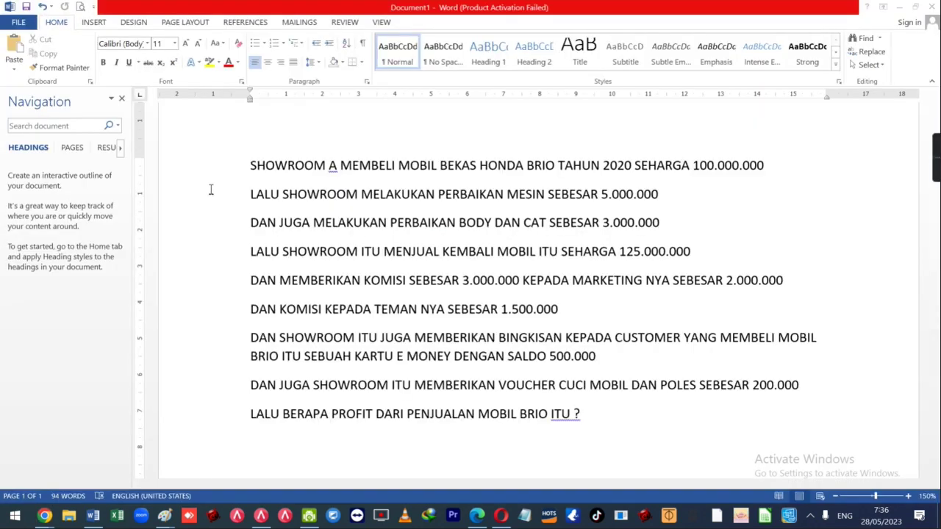
{"action": "left_click_drag", "start_coordinate": [230, 200], "coordinate": [229, 231]}
{"action": "key", "text": "alt+Tab"}
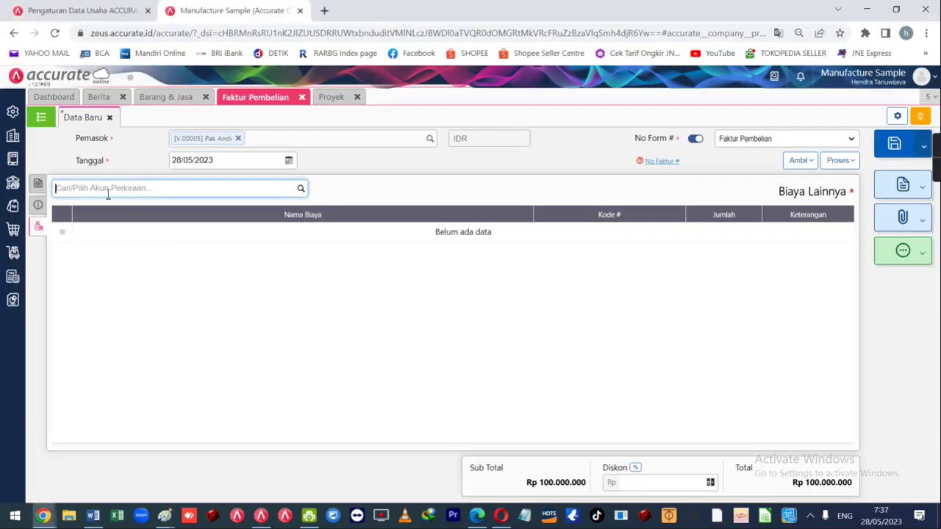
{"action": "left_click", "coordinate": [301, 189]}
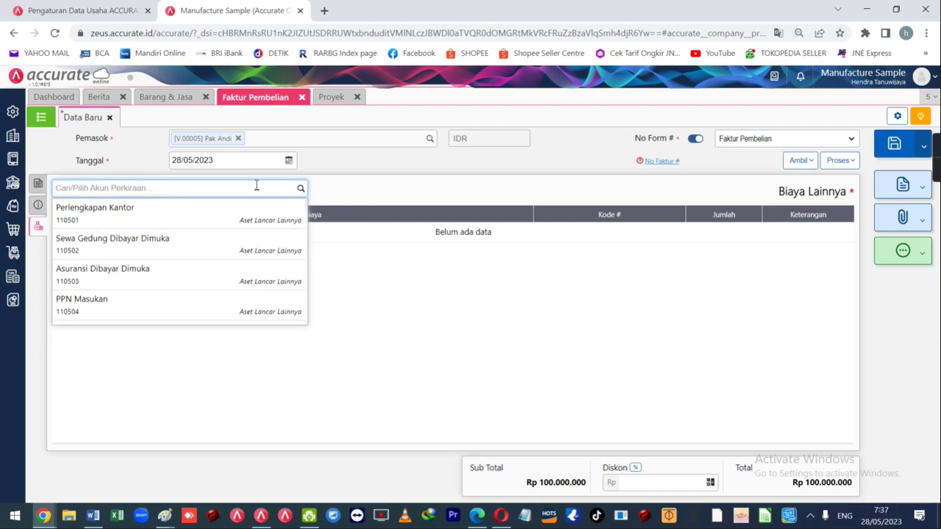
{"action": "type", "text": "HARGA"}
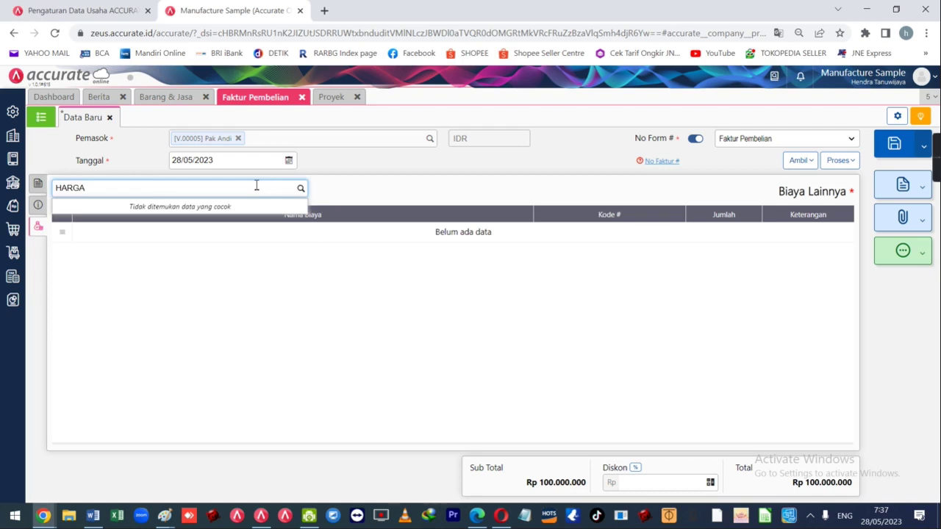
{"action": "key", "text": "BackSpace"}
{"action": "key", "text": "BackSpace"}
{"action": "key", "text": "BackSpace"}
{"action": "key", "text": "BackSpace"}
{"action": "type", "text": "BEBAN"}
{"action": "key", "text": "Return"}
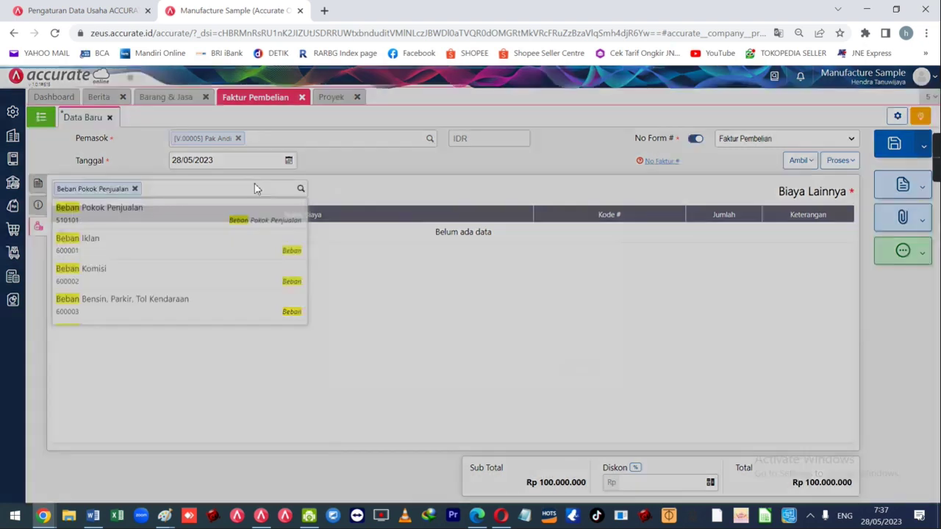
- Allocate the Beban Pokok Penjualan cost to the goods and set its amount to Rp 5.000.000
{"action": "left_click", "coordinate": [433, 284]}
{"action": "left_click", "coordinate": [456, 304]}
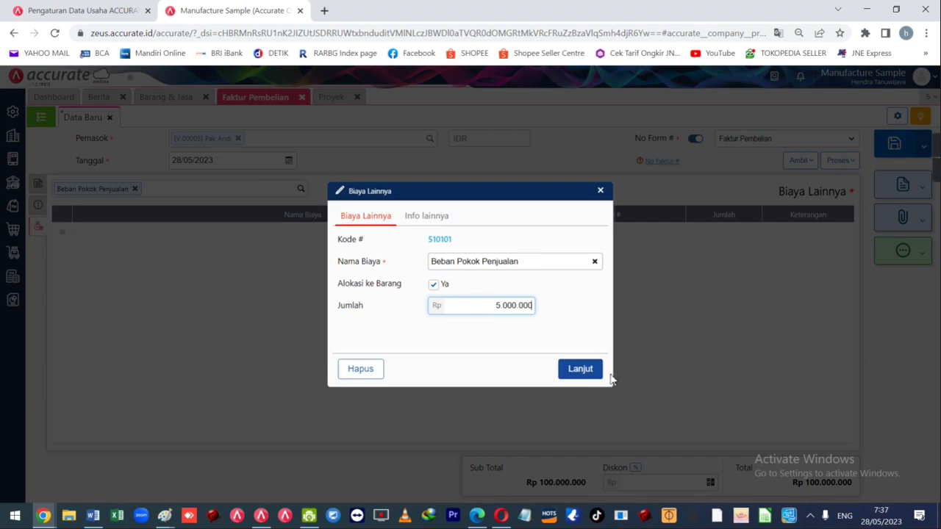
{"action": "left_click", "coordinate": [579, 374]}
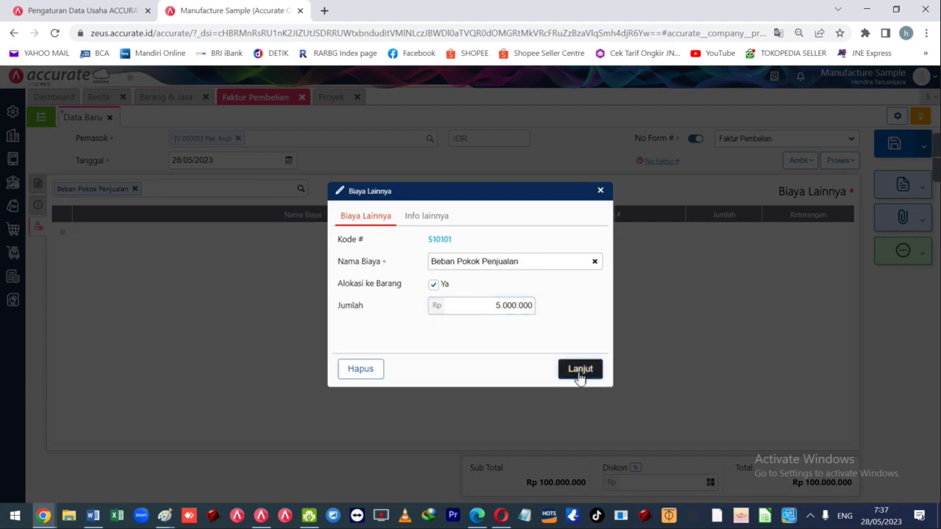
- Describe the cost as PERBAIKAN MESIN, link it to project HONDA BRIO TAHUN 2020 and confirm the line
{"action": "left_click", "coordinate": [445, 219]}
{"action": "left_click", "coordinate": [463, 266]}
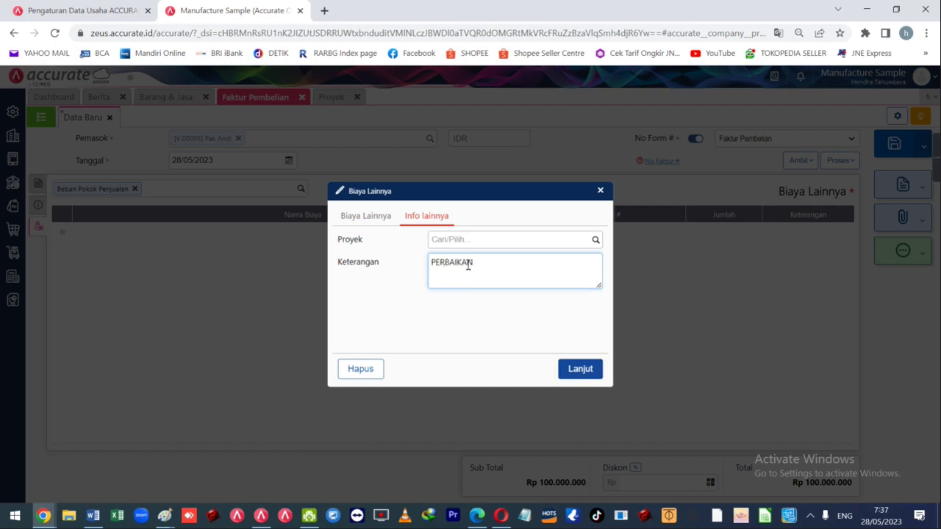
{"action": "type", "text": "PERBAIKAN MESIN"}
{"action": "left_click", "coordinate": [594, 240]}
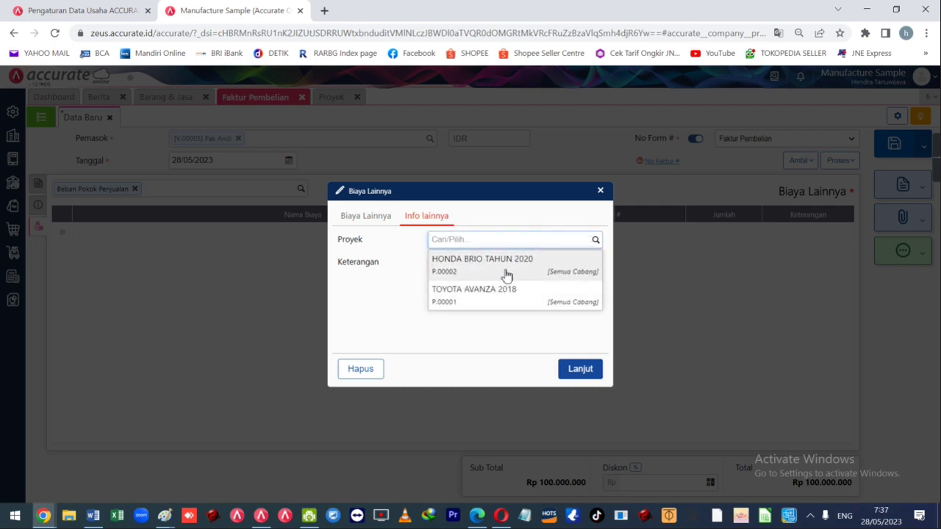
{"action": "left_click", "coordinate": [493, 276]}
{"action": "left_click", "coordinate": [578, 371]}
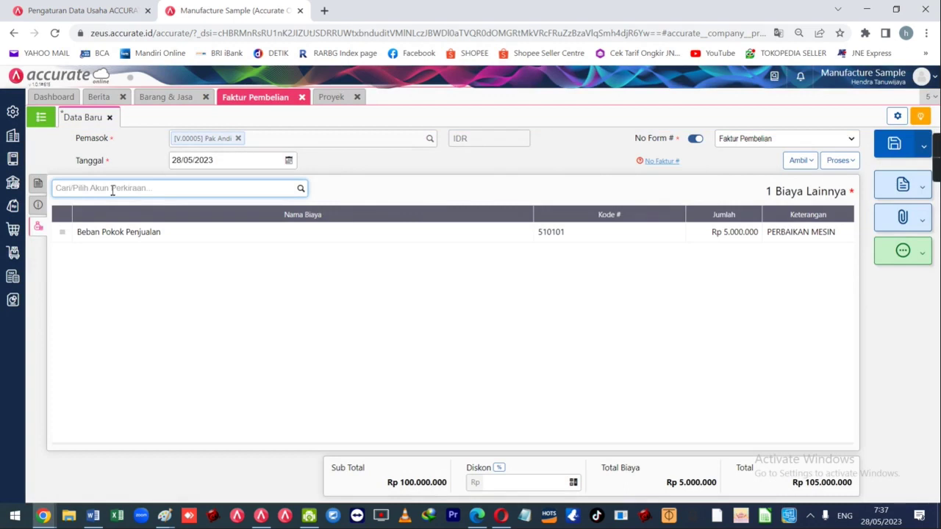
- Add a second Beban Pokok Penjualan cost of Rp 3.000.000 allocated to the goods, checking the amount against the Word document
{"action": "type", "text": "BEBAN"}
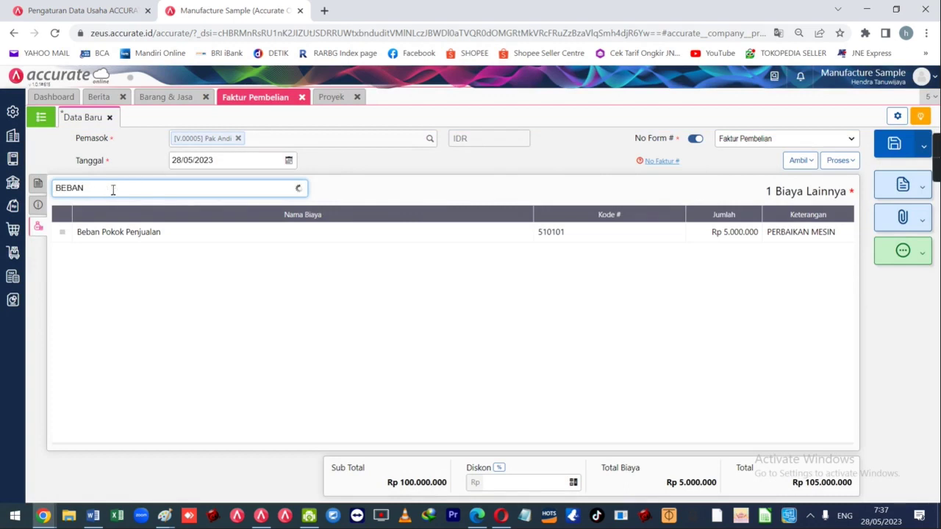
{"action": "key", "text": "Return"}
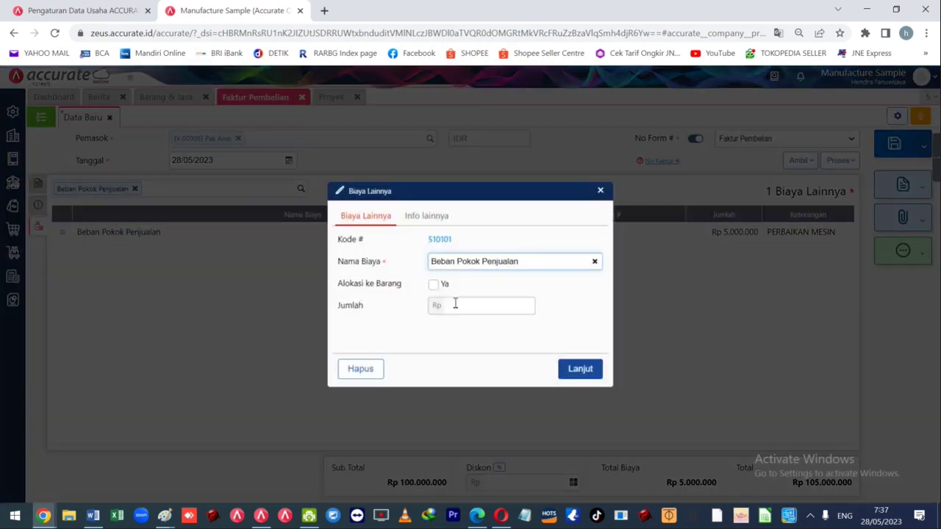
{"action": "left_click", "coordinate": [434, 284]}
{"action": "left_click", "coordinate": [488, 312]}
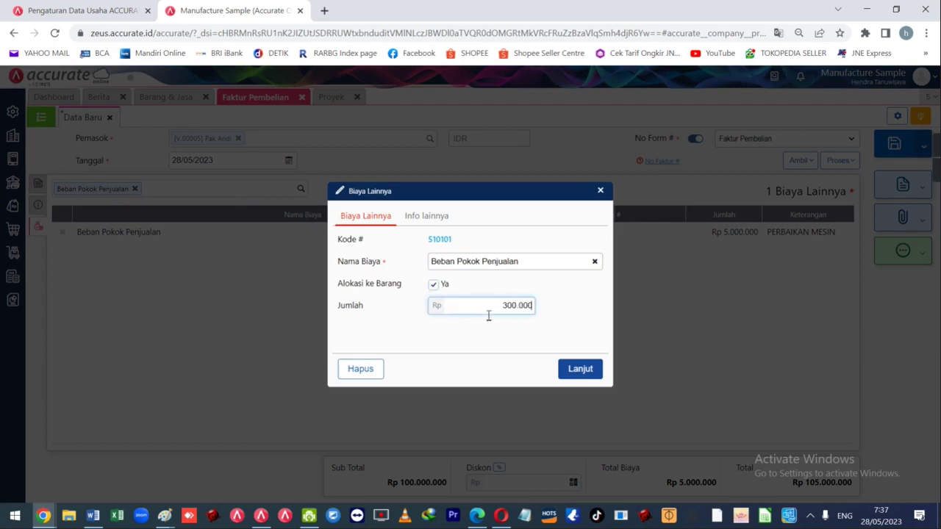
{"action": "key", "text": "alt+Tab"}
{"action": "left_click_drag", "start_coordinate": [250, 192], "coordinate": [661, 225]}
{"action": "key", "text": "alt+Tab"}
- Describe the second cost as PERBAIKAN BODY and confirm the line
{"action": "left_click", "coordinate": [419, 216]}
{"action": "left_click", "coordinate": [459, 262]}
{"action": "type", "text": "PERBAIKAN BODY"}
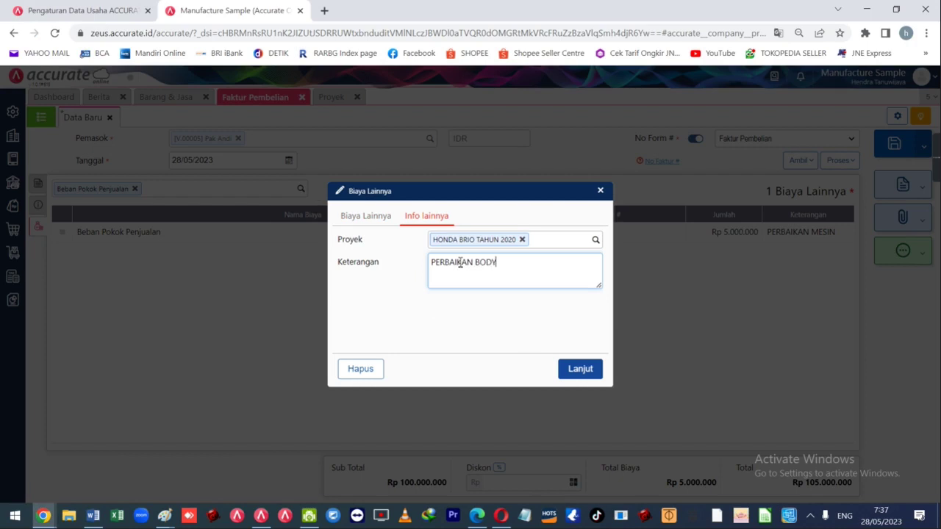
{"action": "left_click", "coordinate": [580, 368]}
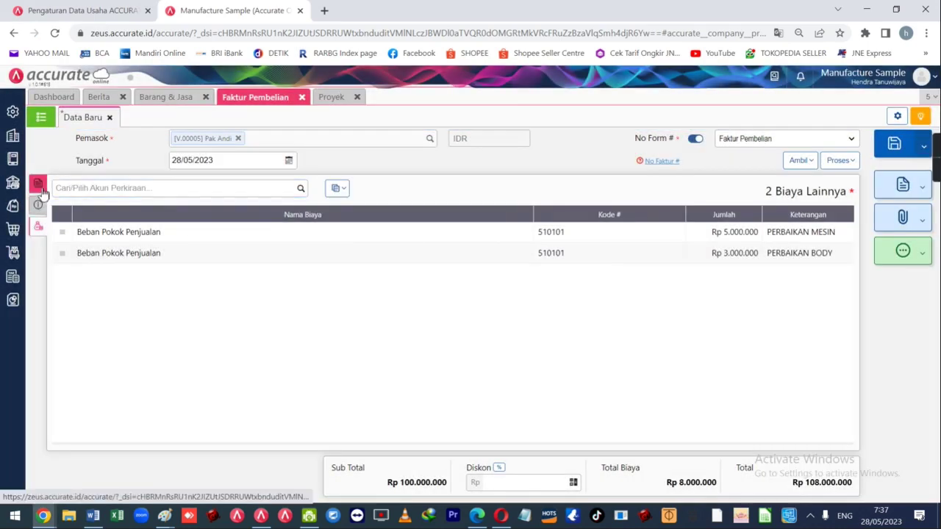
- Assign the MOBIL BRIO TAHUN 2020 item line on the purchase invoice to project HONDA BRIO TAHUN 2020
{"action": "left_click", "coordinate": [38, 184]}
{"action": "left_click", "coordinate": [127, 233]}
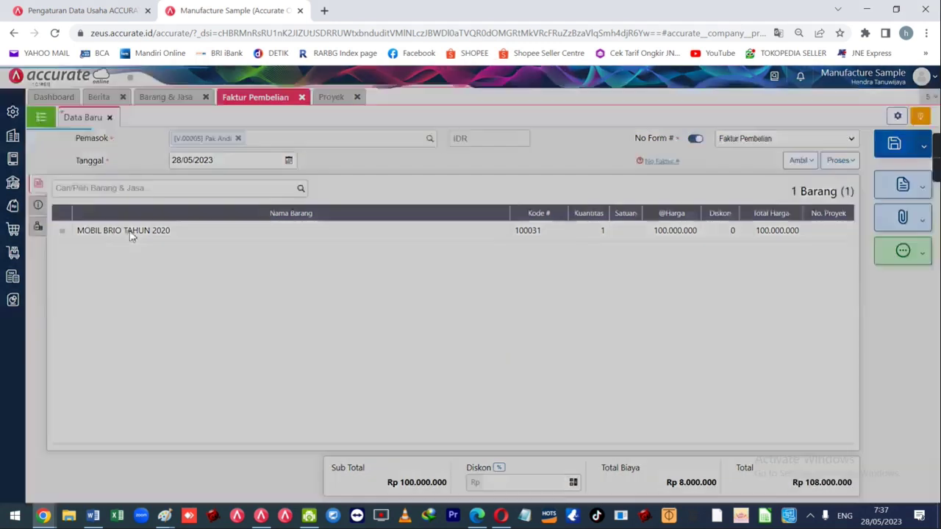
{"action": "left_click", "coordinate": [429, 172]}
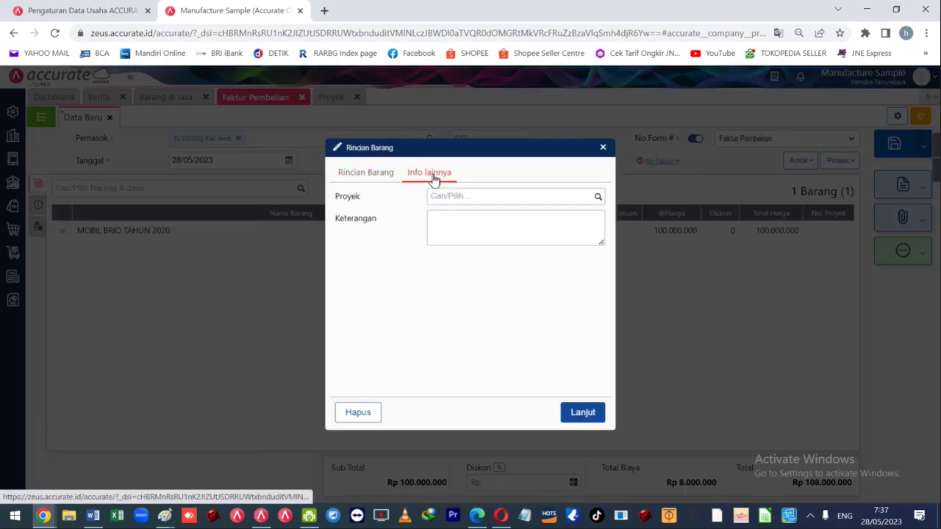
{"action": "left_click", "coordinate": [597, 196]}
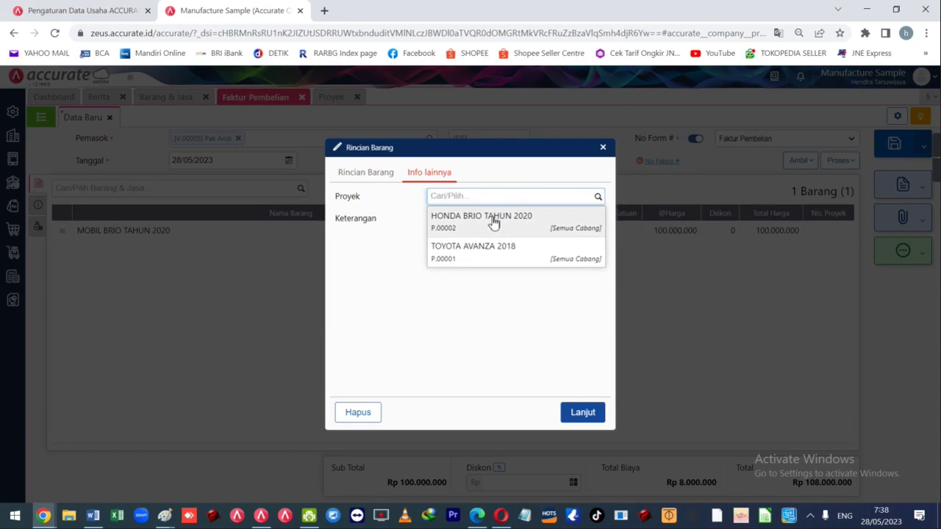
{"action": "left_click", "coordinate": [493, 218]}
{"action": "left_click", "coordinate": [593, 413]}
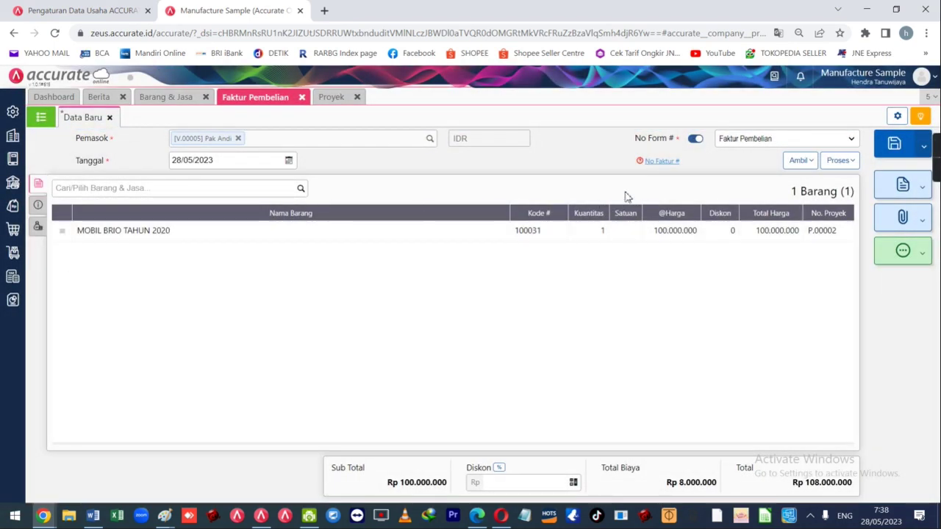
- Enter BRI0001 as the purchase invoice's No Faktur and save the invoice
{"action": "left_click", "coordinate": [662, 161]}
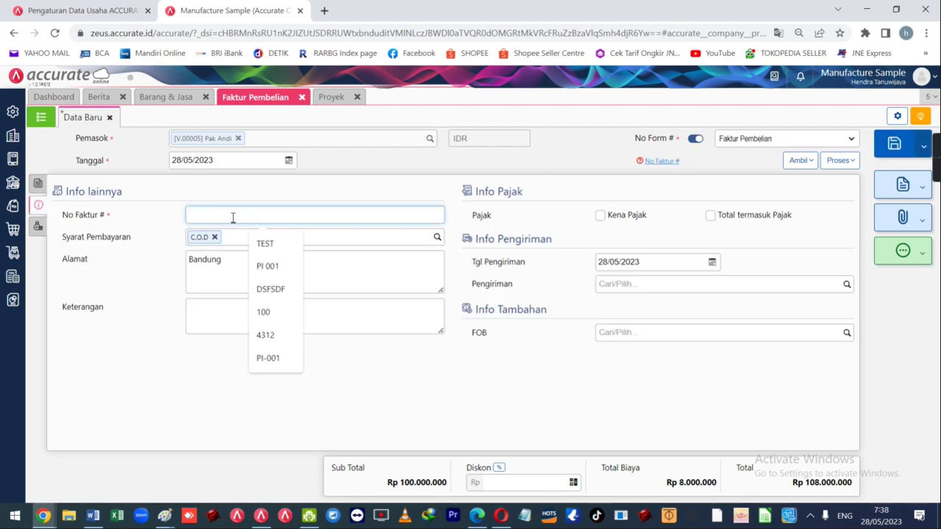
{"action": "type", "text": "BRI0001"}
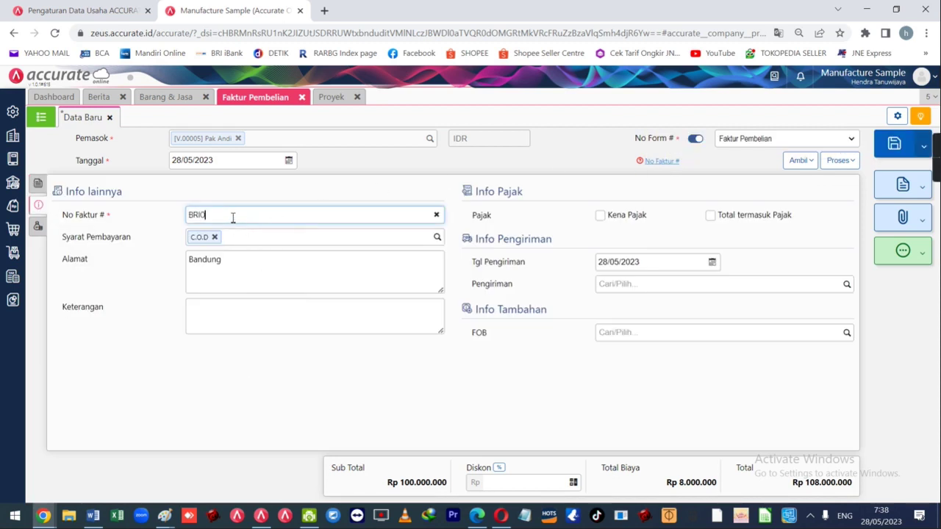
{"action": "left_click", "coordinate": [37, 183]}
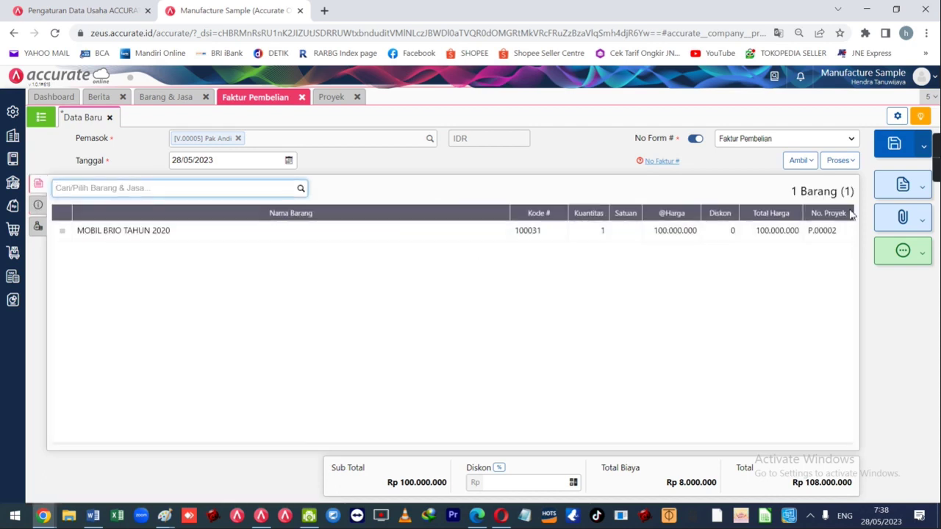
{"action": "left_click", "coordinate": [904, 152]}
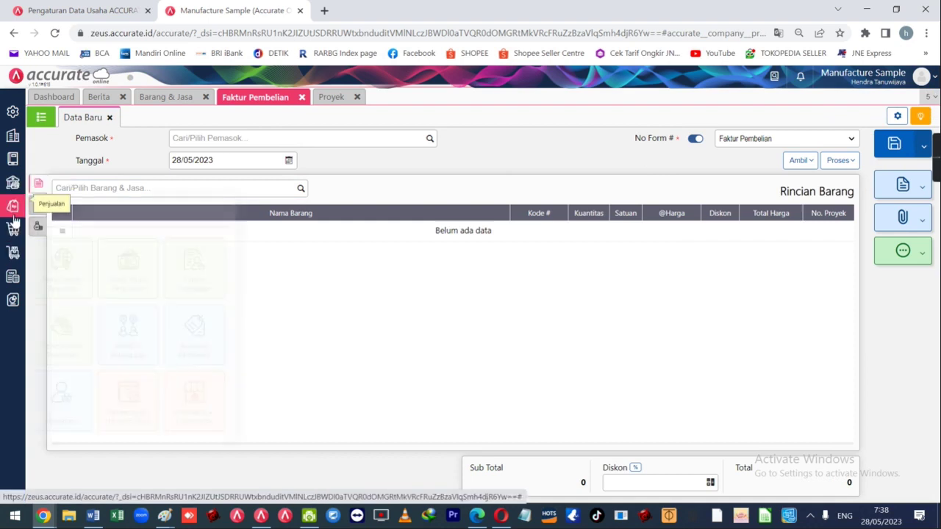
- Open a new sales invoice (Faktur Penjualan) and choose CASH as its Pelanggan
{"action": "left_click", "coordinate": [12, 206]}
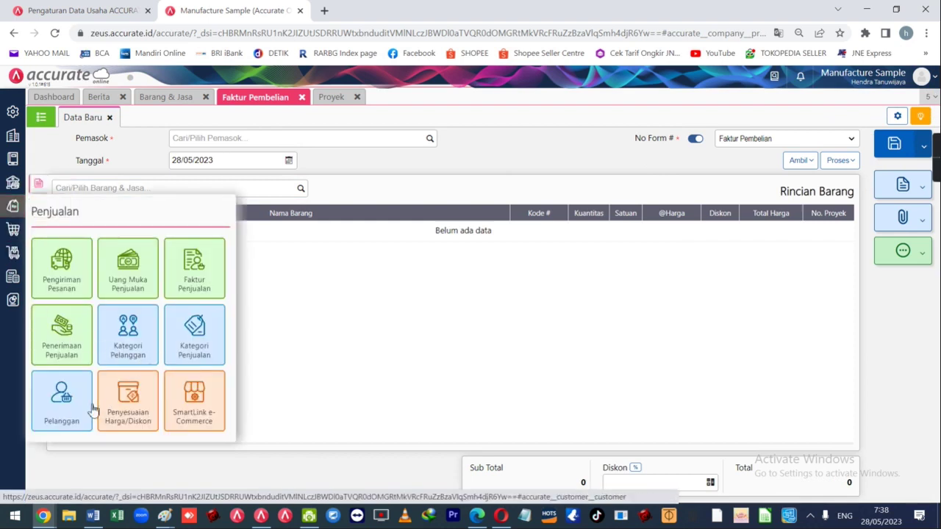
{"action": "left_click", "coordinate": [211, 288]}
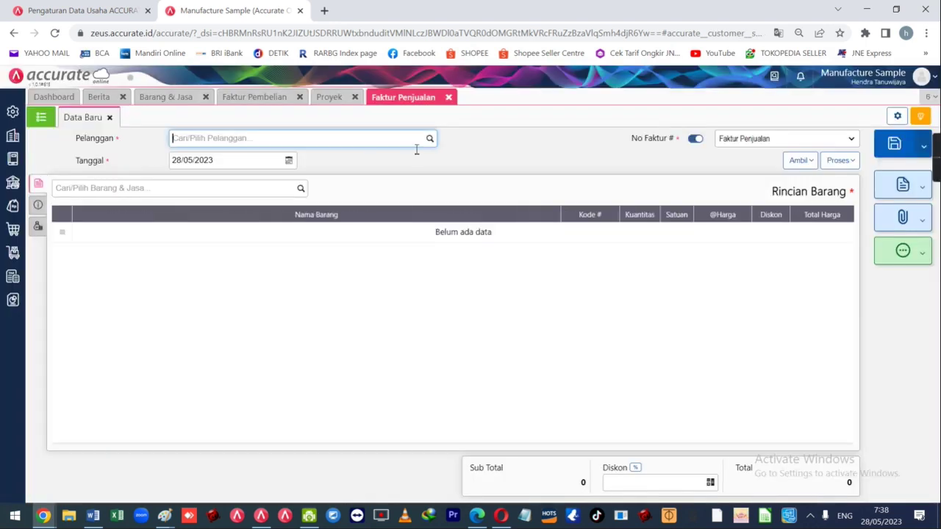
{"action": "left_click", "coordinate": [429, 141]}
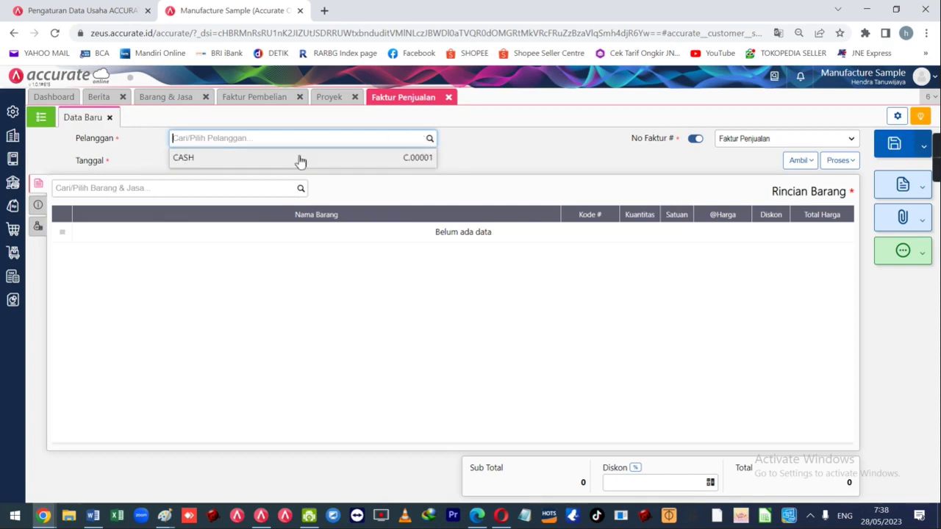
{"action": "left_click", "coordinate": [298, 156]}
- Add the item MOBIL BRIO TAHUN 2020 to the sales invoice at a unit price of Rp 125.000.000
{"action": "left_click", "coordinate": [186, 188]}
{"action": "type", "text": "BRIO"}
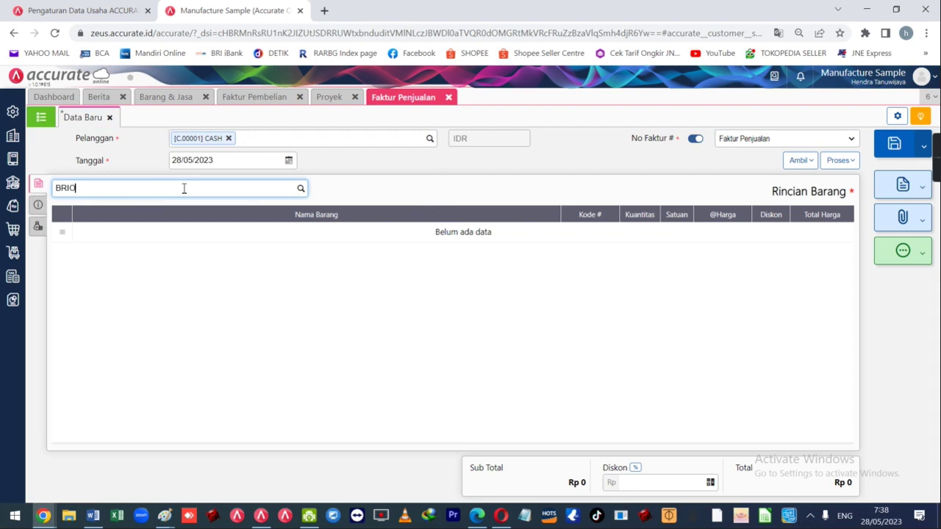
{"action": "left_click", "coordinate": [152, 252]}
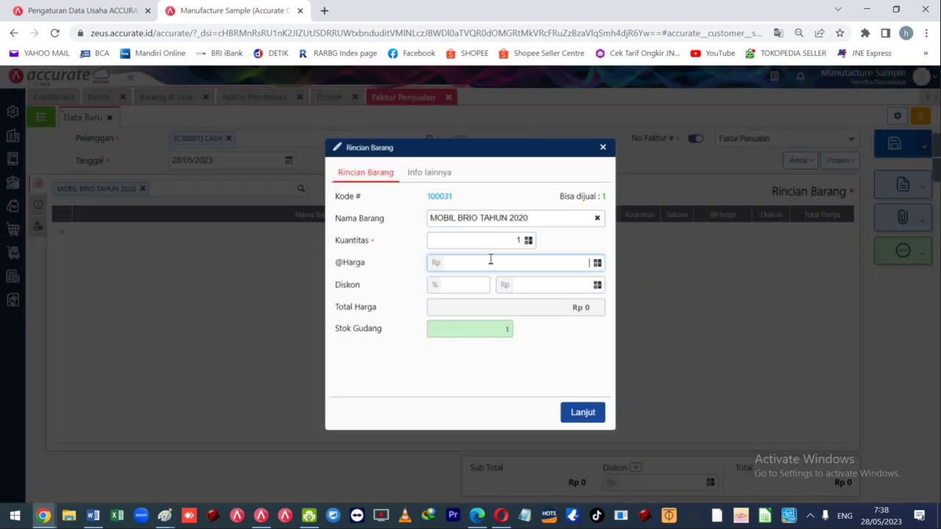
{"action": "type", "text": "125.000.000"}
{"action": "left_click", "coordinate": [416, 172]}
{"action": "left_click", "coordinate": [357, 178]}
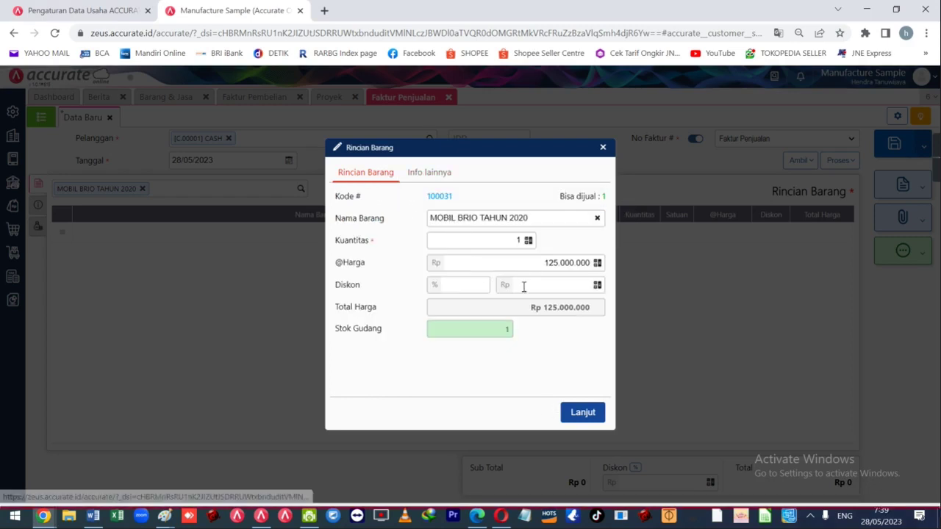
- Assign the sold item to project HONDA BRIO TAHUN 2020 and save the sales invoice
{"action": "left_click", "coordinate": [431, 174]}
{"action": "left_click", "coordinate": [597, 200]}
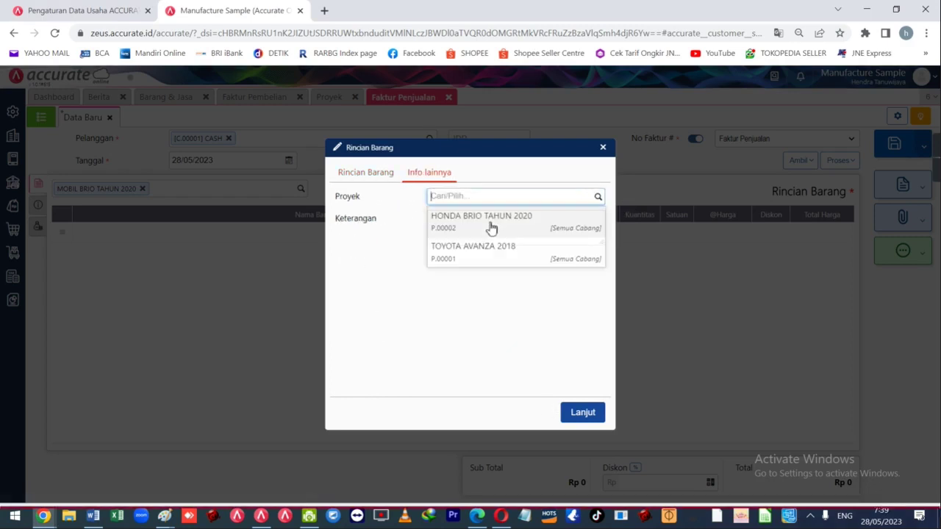
{"action": "left_click", "coordinate": [492, 221]}
{"action": "left_click", "coordinate": [583, 414]}
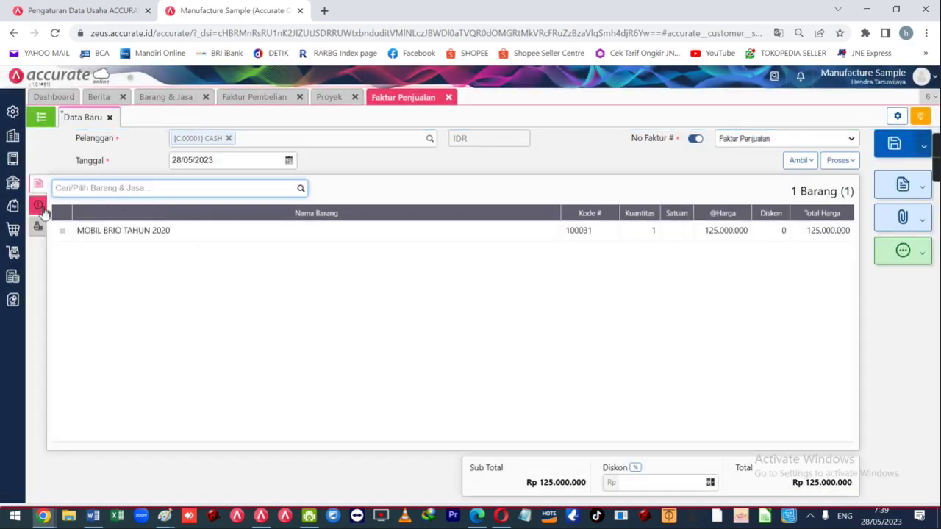
{"action": "left_click", "coordinate": [895, 145]}
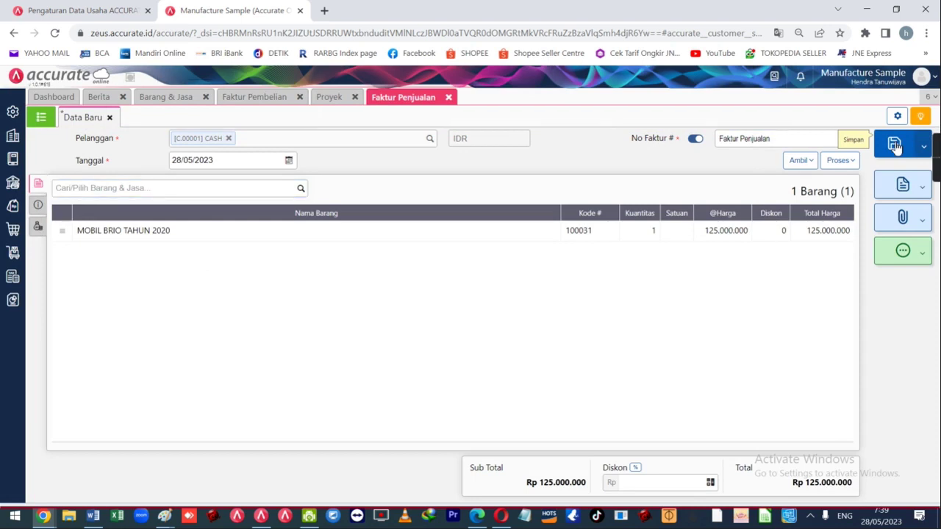
- Open the report list (Daftar Laporan) and show the Pusat Laba & Biaya reports
{"action": "left_click", "coordinate": [13, 299]}
{"action": "left_click", "coordinate": [62, 329]}
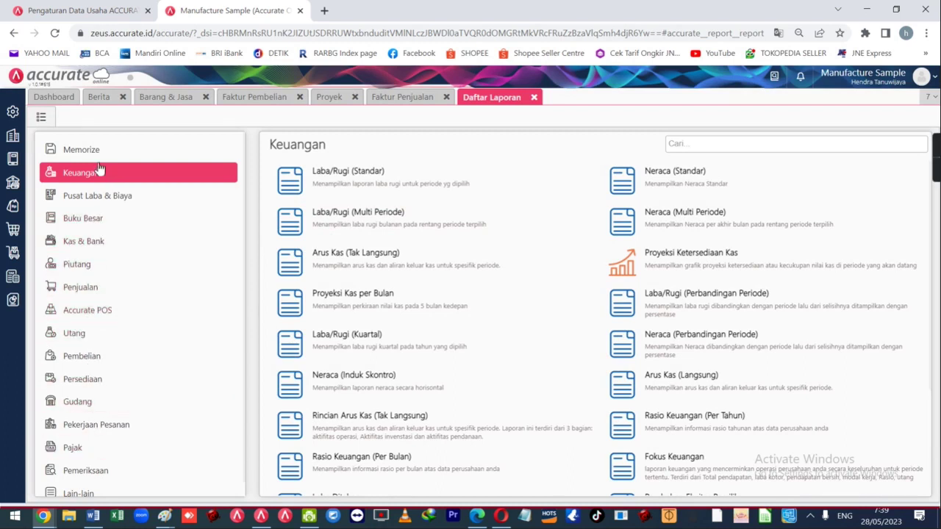
{"action": "left_click", "coordinate": [96, 196]}
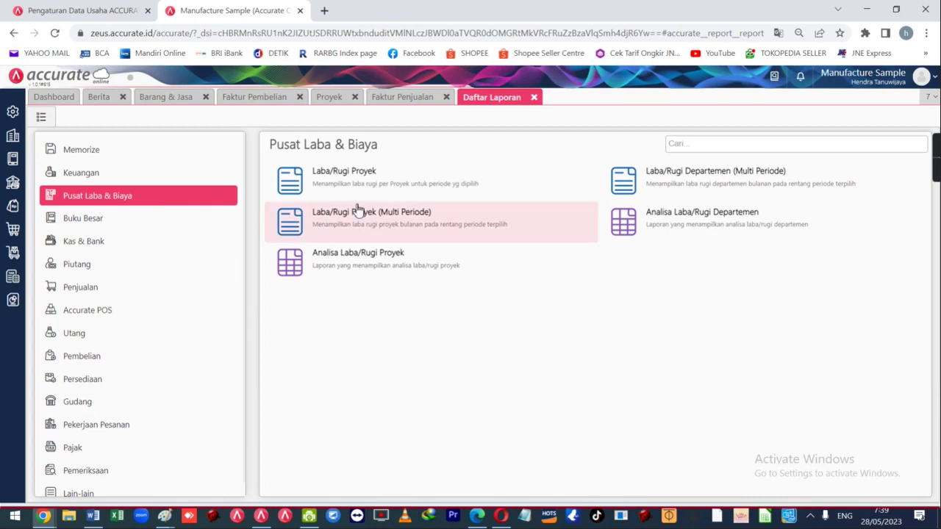
- Generate the Laba/Rugi Proyek report for all branches, filtered to project HONDA BRIO TAHUN 2020
{"action": "left_click", "coordinate": [295, 184]}
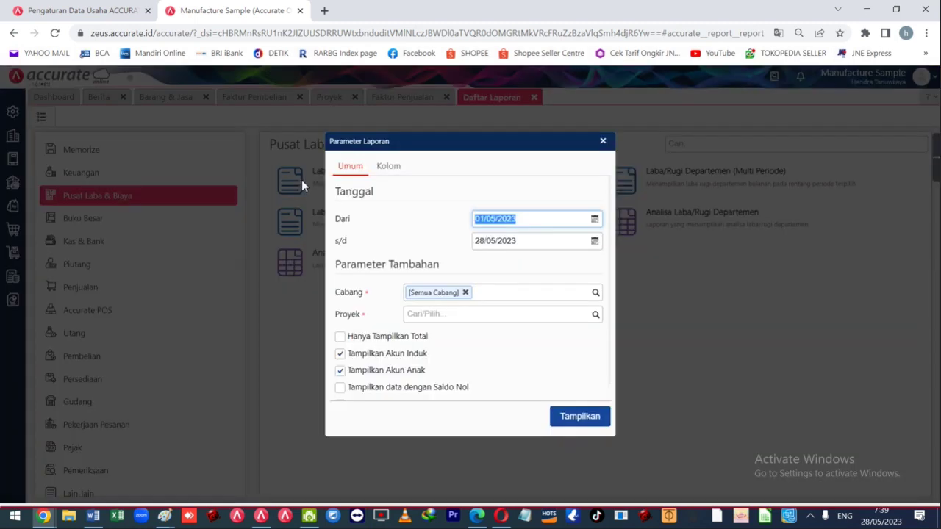
{"action": "left_click", "coordinate": [595, 314]}
{"action": "left_click", "coordinate": [457, 336]}
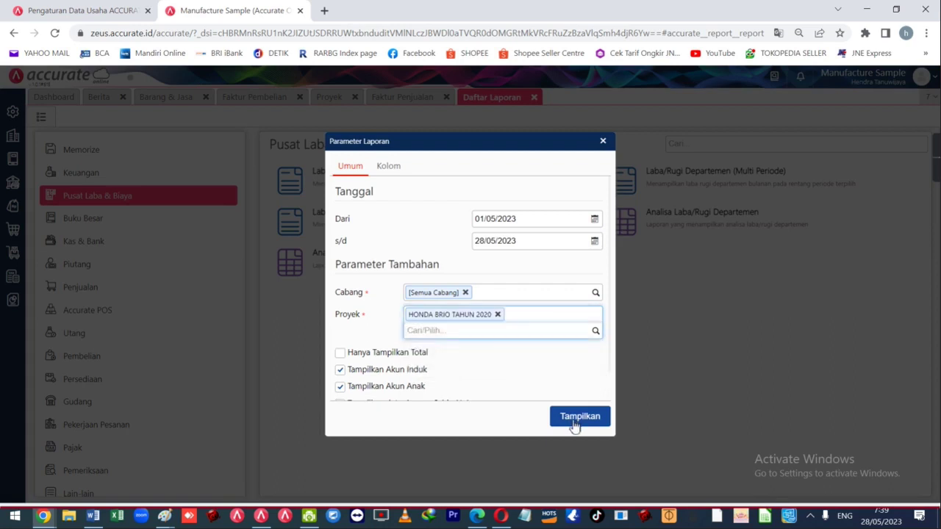
{"action": "left_click", "coordinate": [577, 423]}
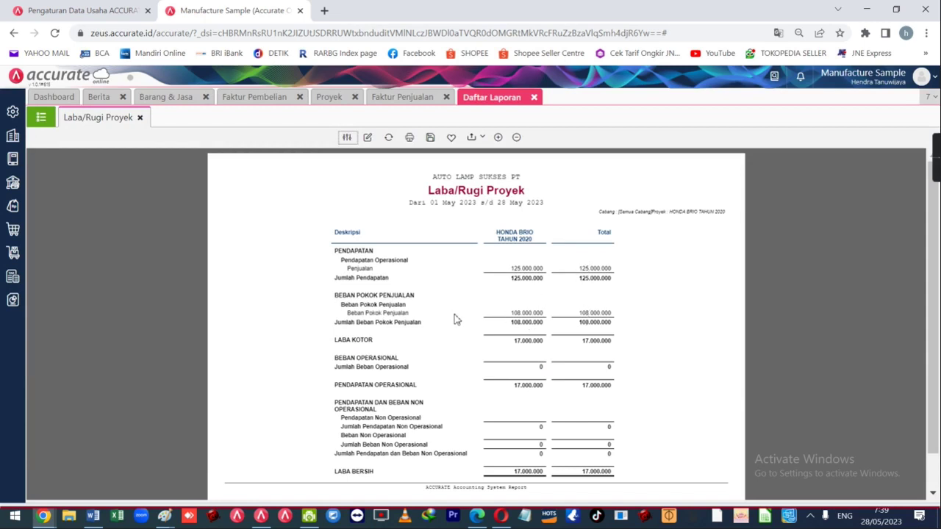
- Start a new Kas & Bank payment (Pembayaran) and choose Bank as its Kas/Bank account
{"action": "key", "text": "alt+Tab"}
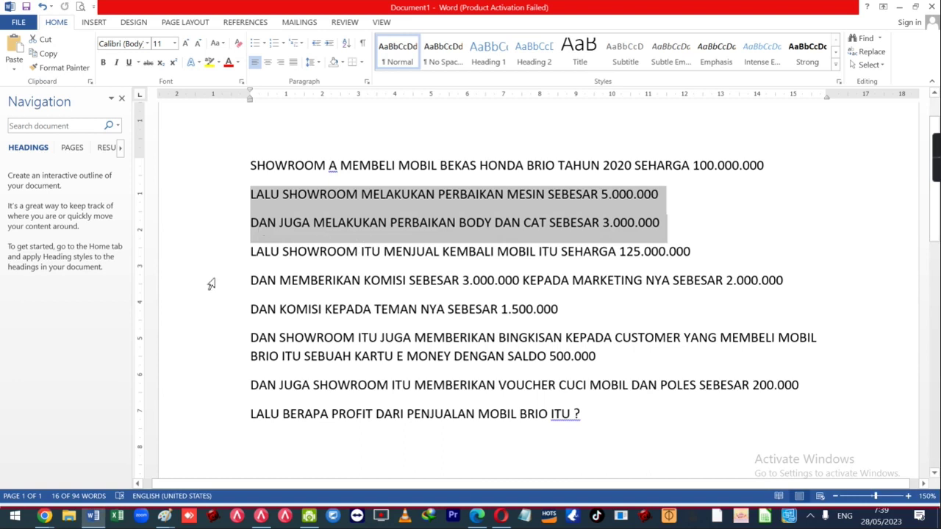
{"action": "key", "text": "alt+Tab"}
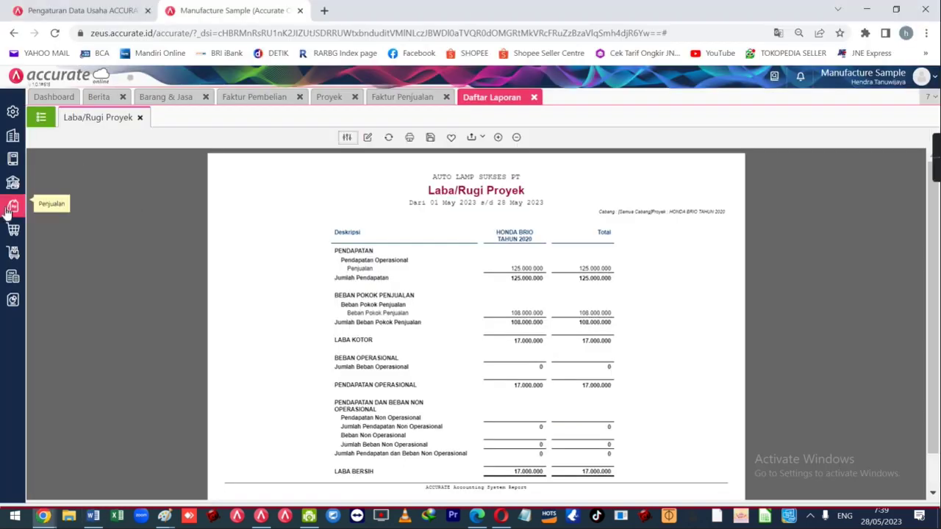
{"action": "left_click", "coordinate": [13, 182]}
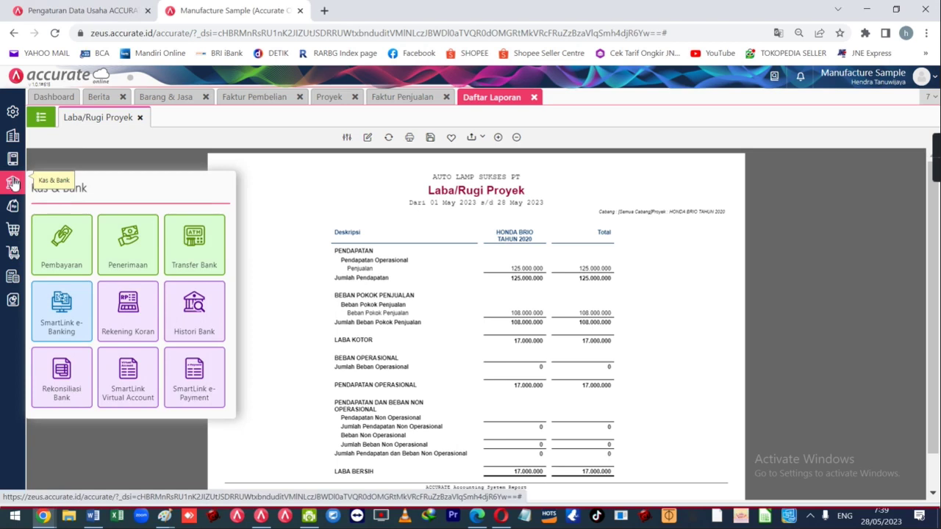
{"action": "left_click", "coordinate": [74, 248]}
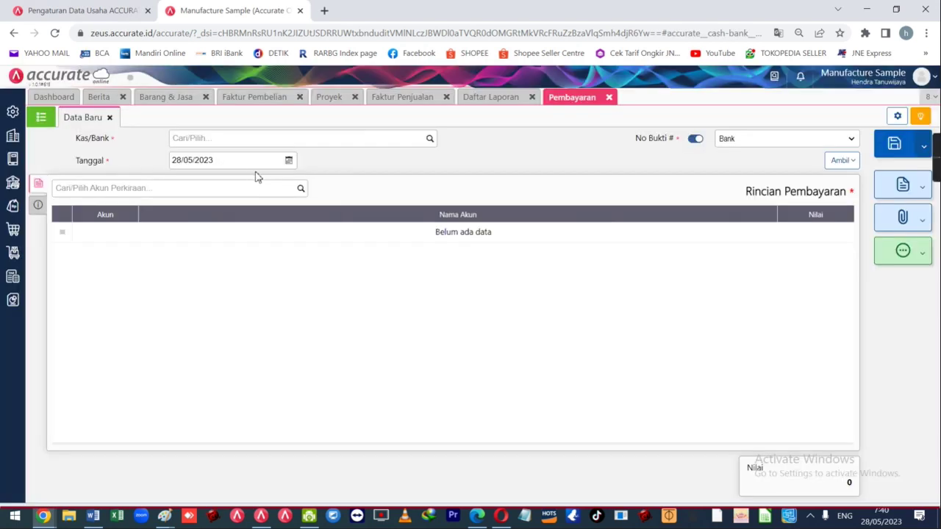
{"action": "left_click", "coordinate": [419, 138]}
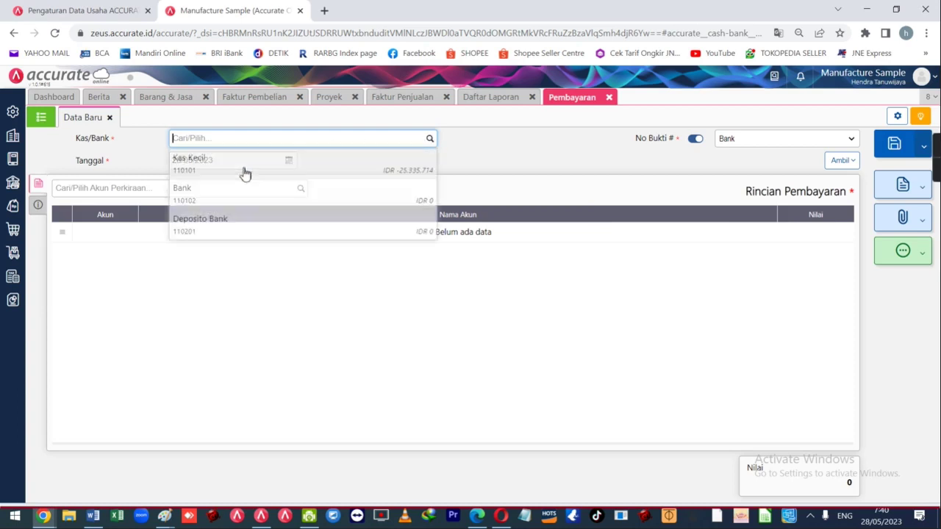
{"action": "left_click", "coordinate": [223, 204]}
- Add the Beban Komisi account to the payment with a Nilai of Rp 3.000.000, checking the commission in the Word document
{"action": "left_click", "coordinate": [270, 188]}
{"action": "type", "text": "BEBAN"}
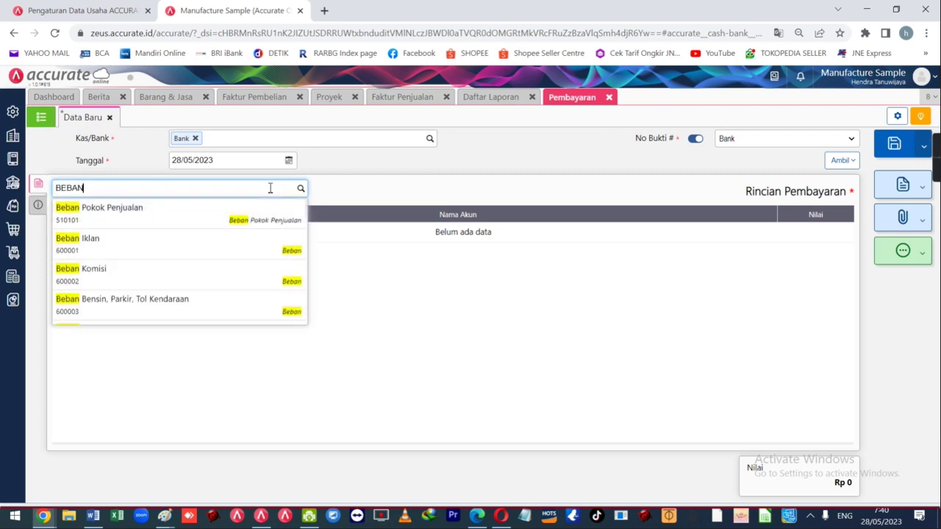
{"action": "left_click", "coordinate": [181, 283]}
{"action": "left_click", "coordinate": [507, 292]}
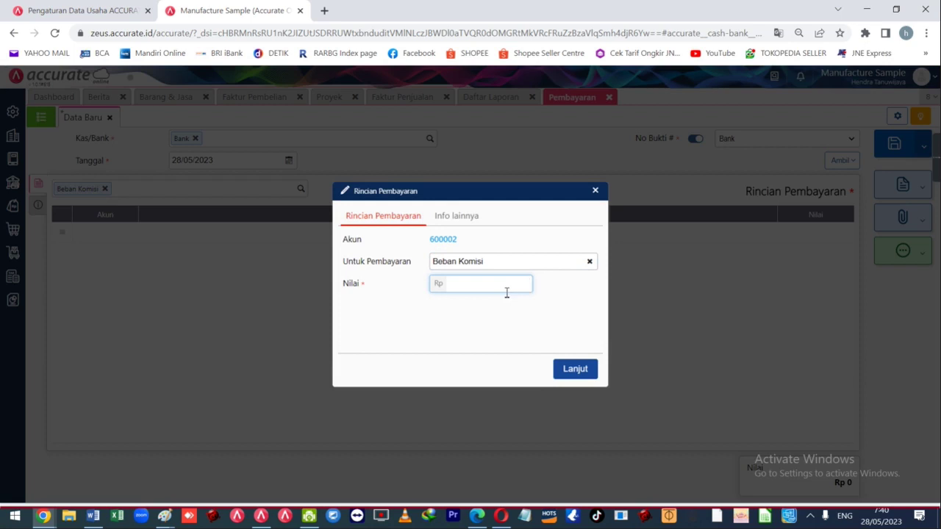
{"action": "key", "text": "alt+Tab"}
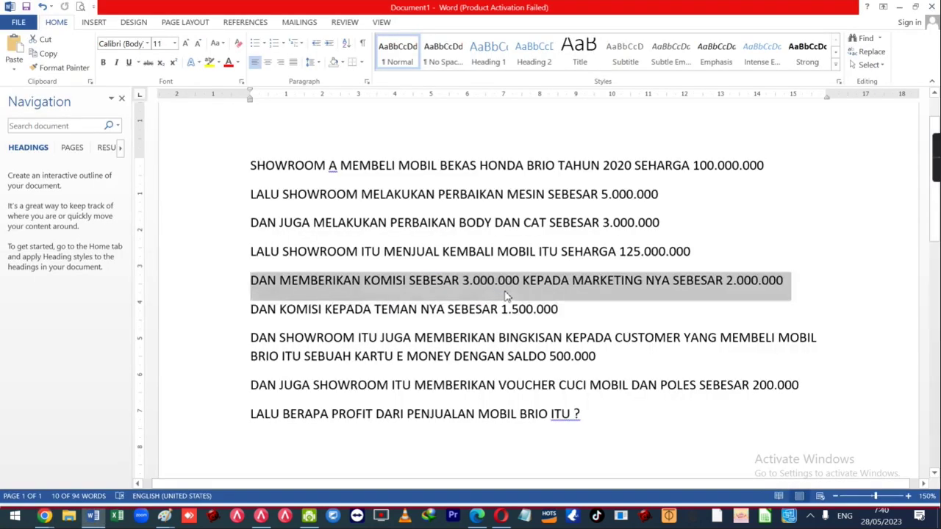
{"action": "key", "text": "alt+Tab"}
- Switch to Word and remove "SEBESAR 2.000.000" from the end of the marketing commission sentence
{"action": "key", "text": "alt+Tab"}
{"action": "left_click", "coordinate": [701, 282]}
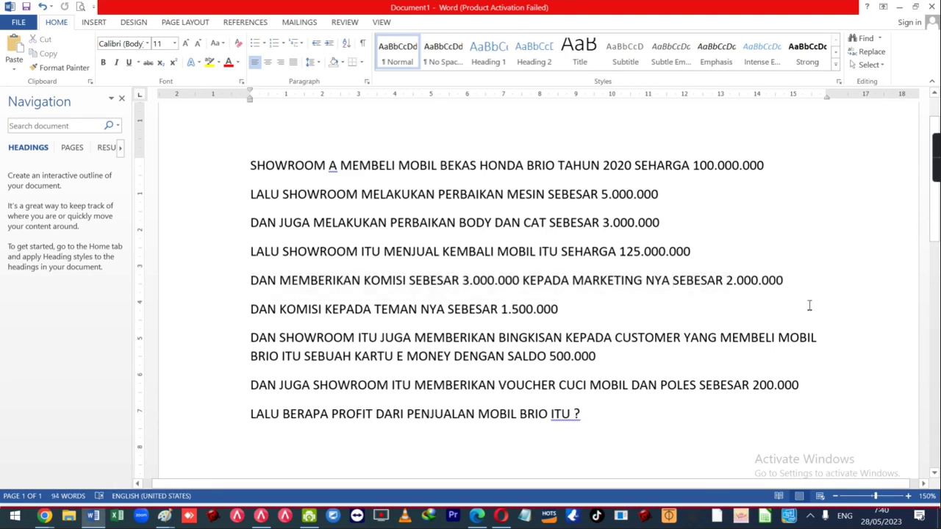
{"action": "key", "text": "ctrl+shift+Down"}
{"action": "key", "text": "Delete"}
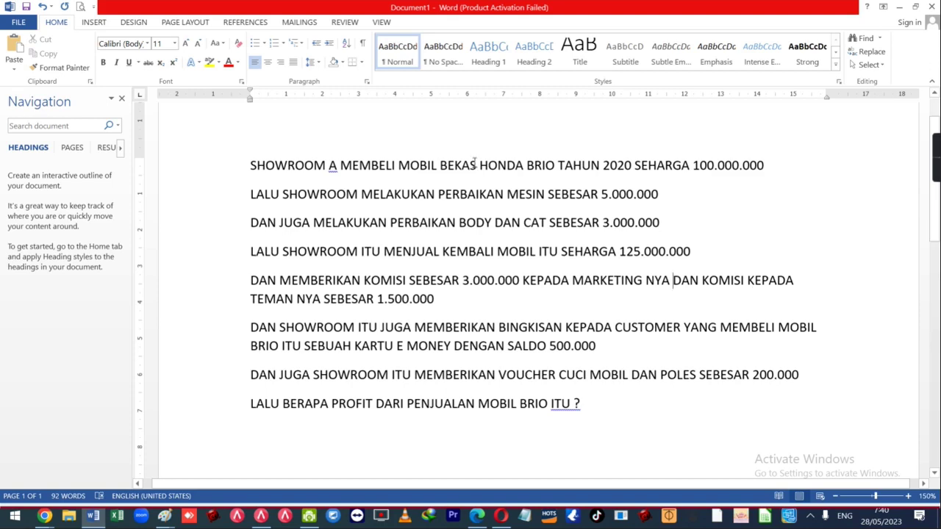
- Back in Accurate Online, assign the Beban Komisi line to project HONDA BRIO TAHUN 2020 with a marketing commission note and add it
{"action": "key", "text": "alt+Tab"}
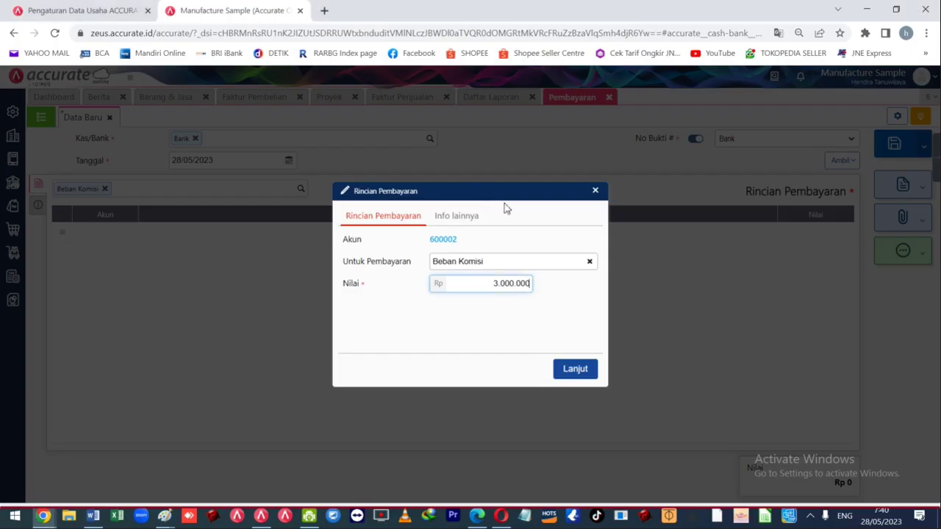
{"action": "left_click", "coordinate": [466, 221]}
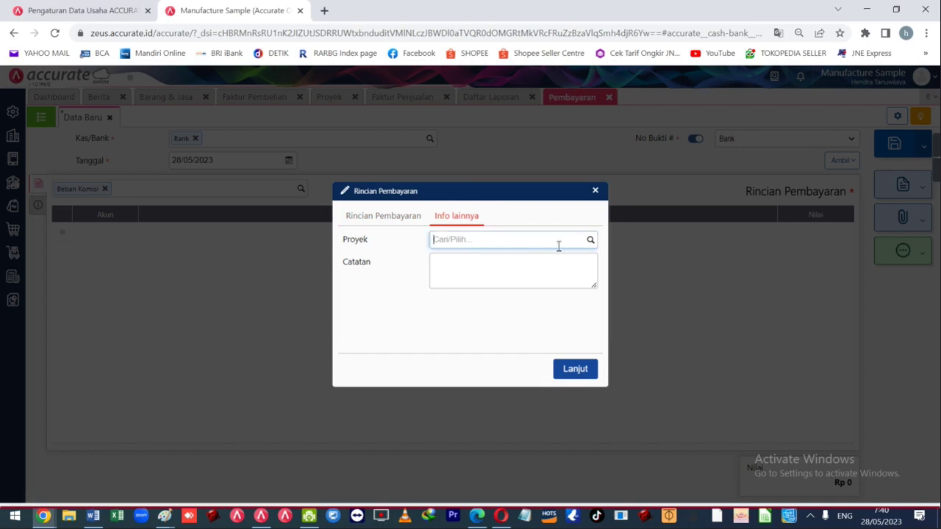
{"action": "left_click", "coordinate": [590, 240]}
{"action": "left_click", "coordinate": [484, 265]}
{"action": "left_click", "coordinate": [474, 265]}
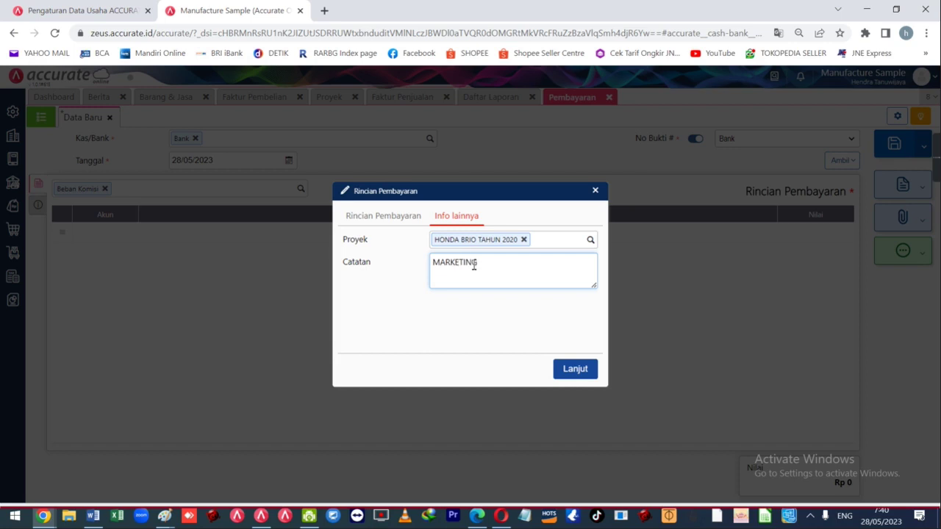
{"action": "type", "text": "KOMISI"}
{"action": "left_click", "coordinate": [575, 368]}
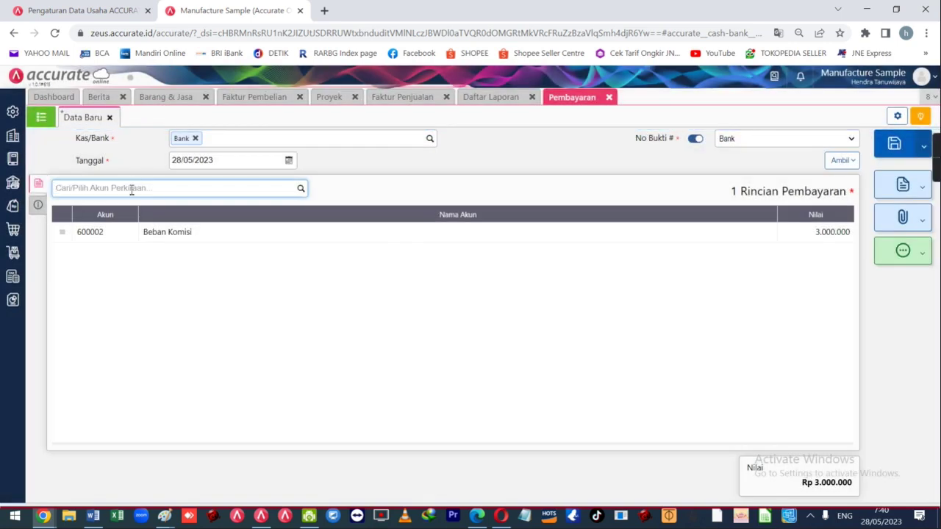
- Add a second Beban Komisi line of Rp 1.500.000 under project HONDA BRIO TAHUN 2020, noting it as the friend's commission
{"action": "type", "text": "KOMISI"}
{"action": "key", "text": "Return"}
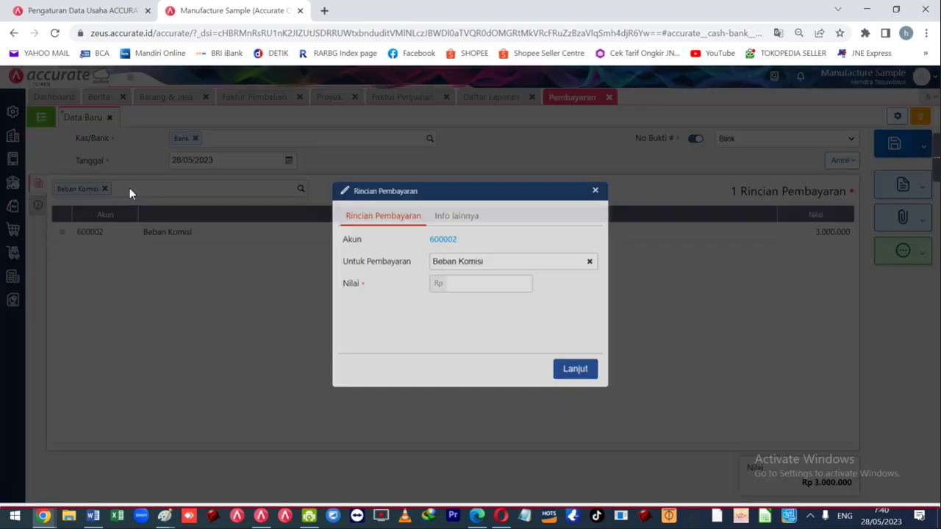
{"action": "left_click", "coordinate": [485, 285]}
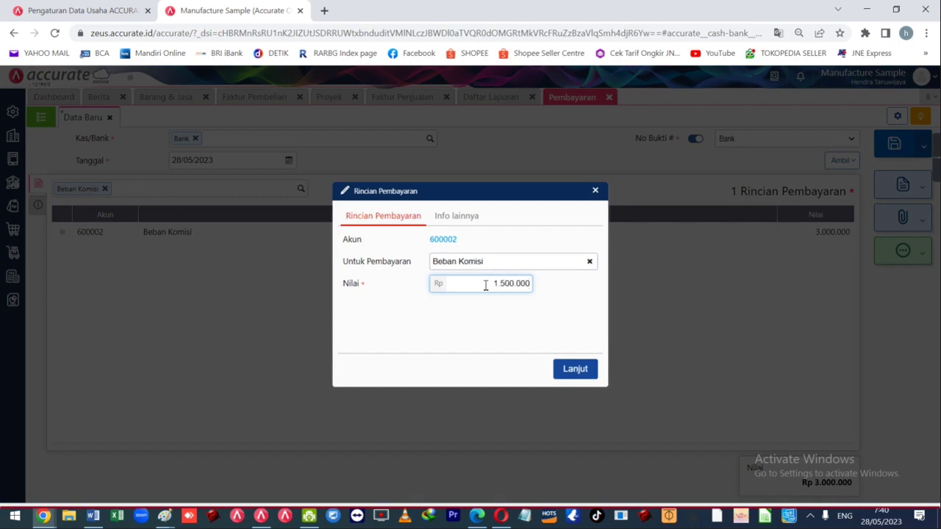
{"action": "left_click", "coordinate": [449, 217]}
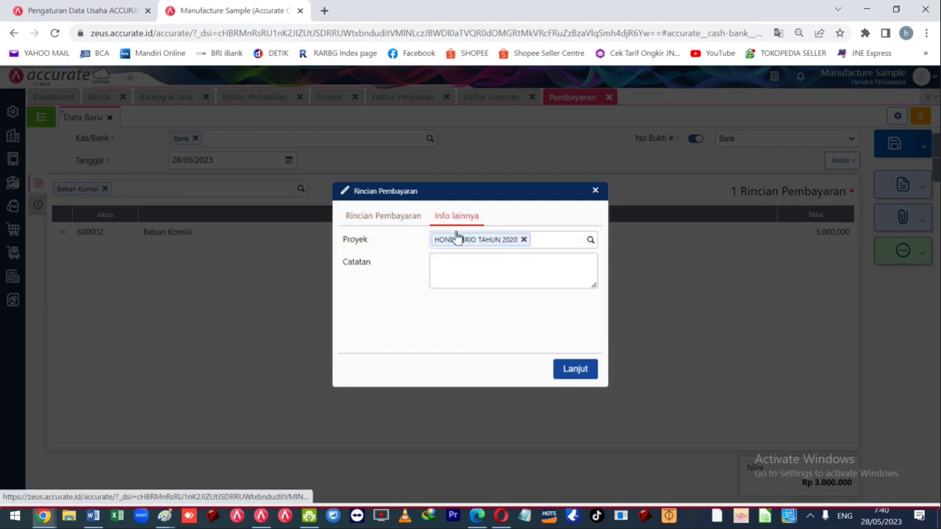
{"action": "left_click", "coordinate": [499, 273]}
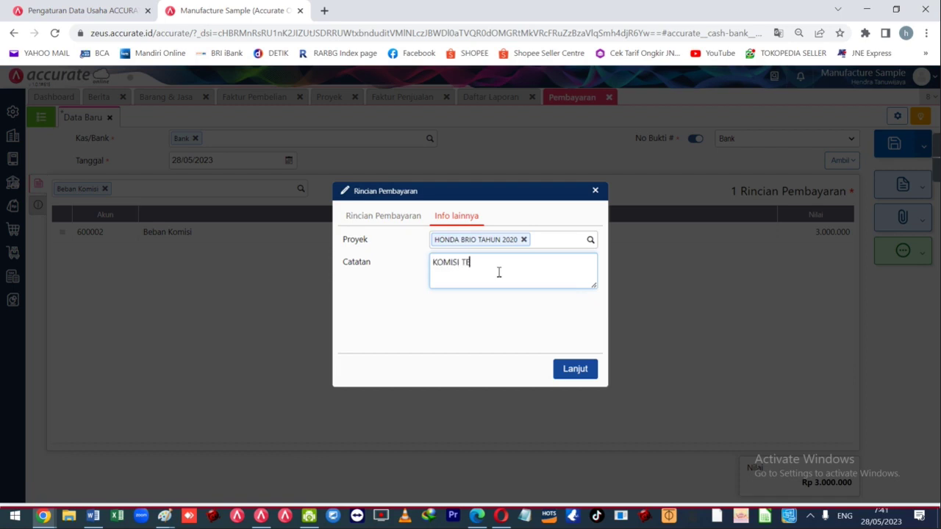
{"action": "key", "text": "Return"}
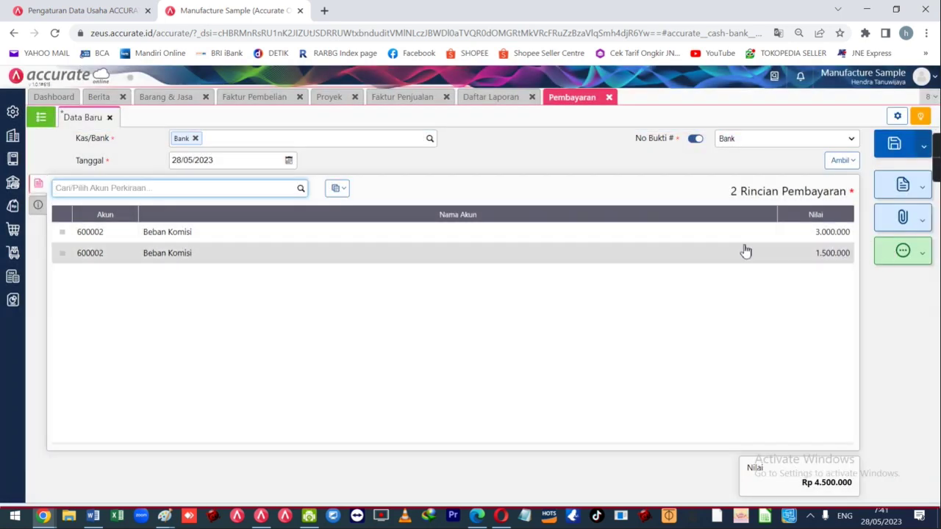
- Look over the payment's Info lainnya fields and save the commission payment
{"action": "left_click", "coordinate": [38, 204]}
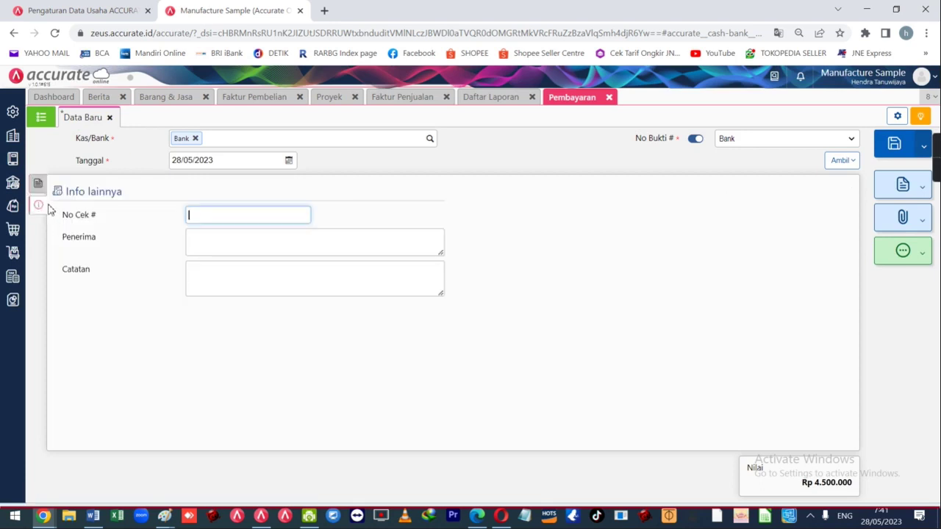
{"action": "left_click", "coordinate": [250, 244]}
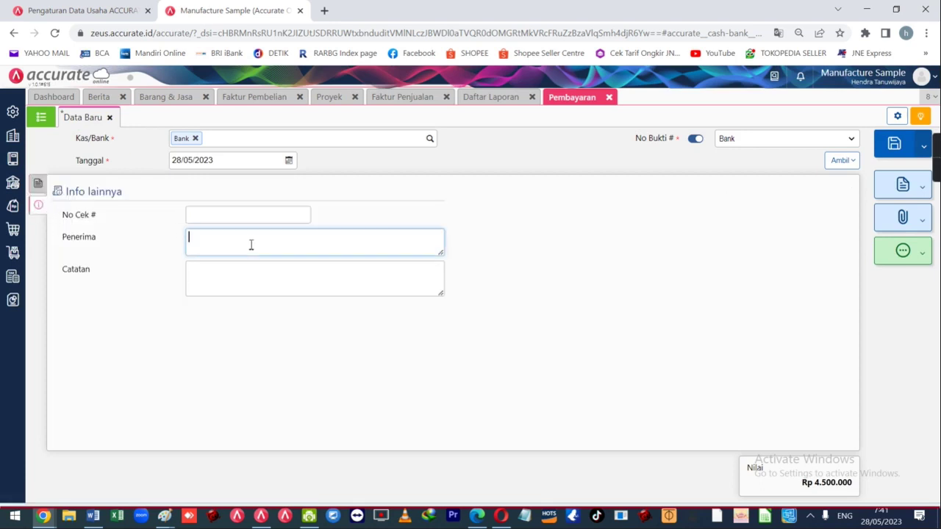
{"action": "left_click", "coordinate": [37, 183]}
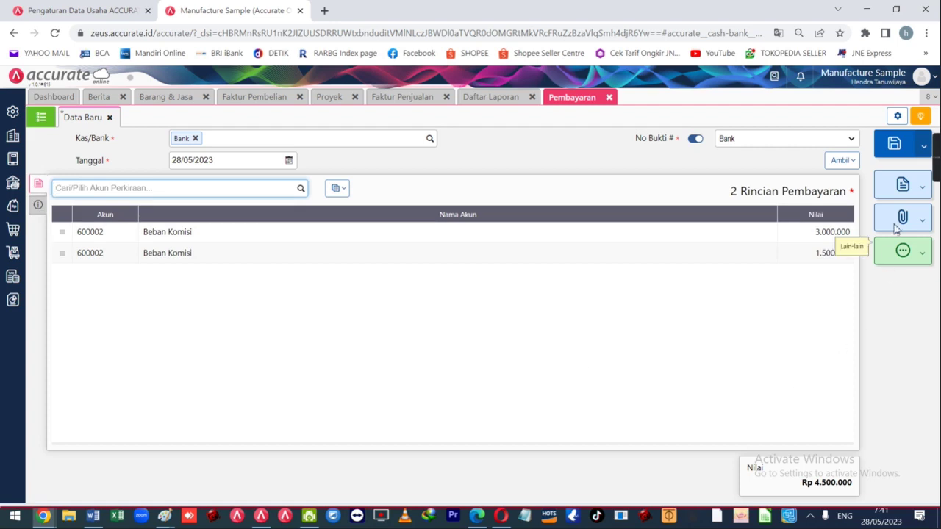
{"action": "left_click", "coordinate": [901, 145]}
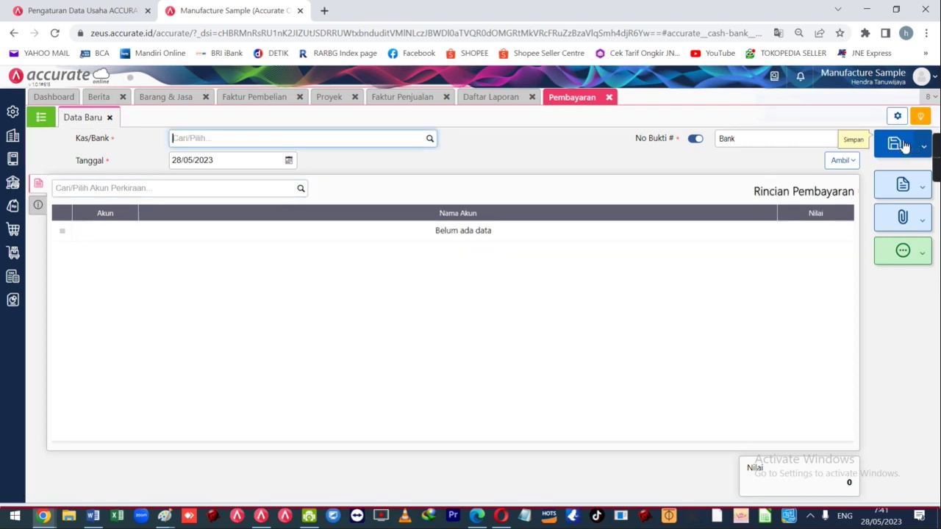
- Refresh the Laba/Rugi Proyek report and review the project's figures including the commission expense
{"action": "left_click", "coordinate": [469, 97]}
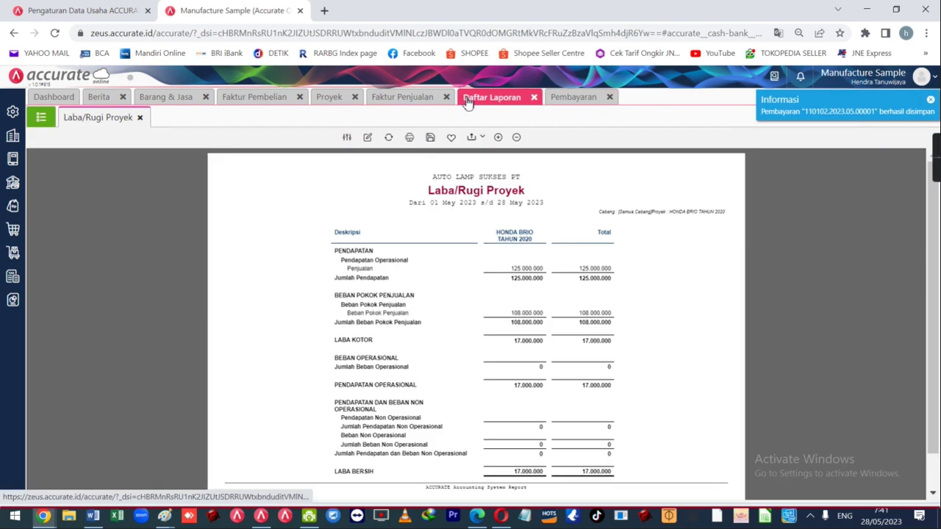
{"action": "left_click", "coordinate": [388, 140]}
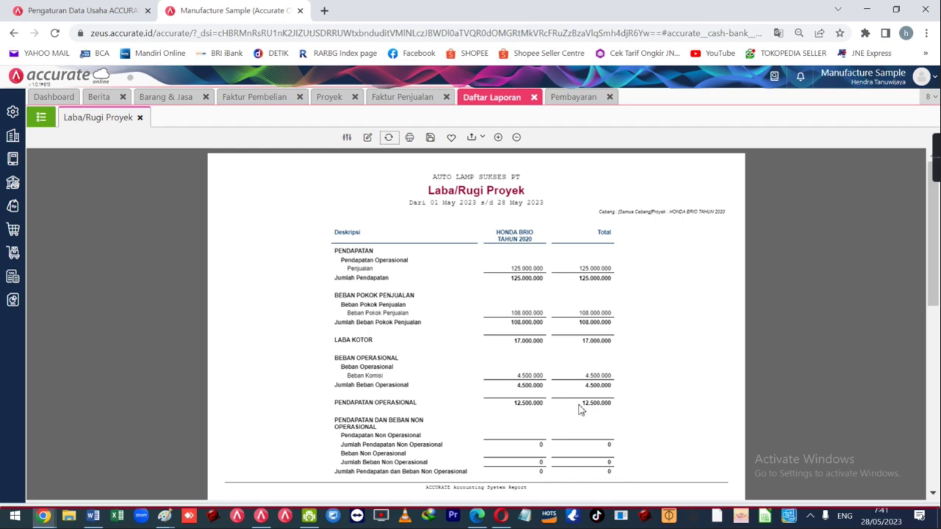
{"action": "scroll", "coordinate": [580, 409], "scroll_direction": "down", "scroll_amount": 3}
{"action": "scroll", "coordinate": [579, 409], "scroll_direction": "up", "scroll_amount": 3}
- Switch to the Word document and read the case line about the e-money card given to the customer
{"action": "key", "text": "alt+Tab"}
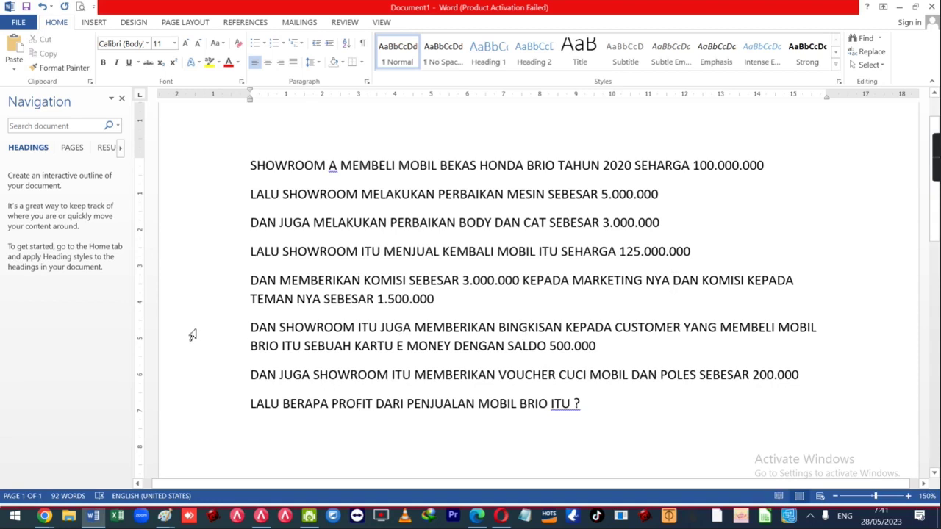
{"action": "left_click_drag", "start_coordinate": [193, 332], "coordinate": [194, 347]}
{"action": "left_click", "coordinate": [269, 345]}
- Back in Accurate Online, start a new Barang & Jasa item named KARTU EMONEY
{"action": "key", "text": "alt+Tab"}
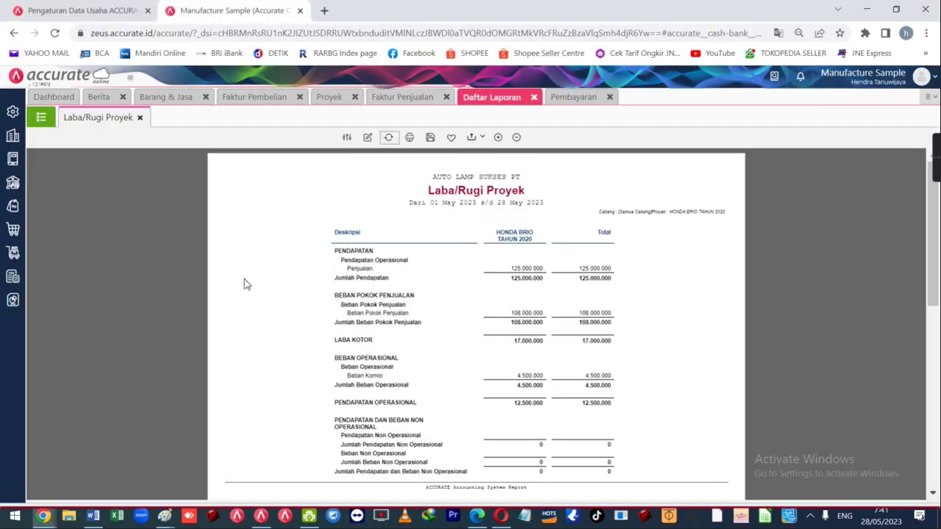
{"action": "left_click", "coordinate": [12, 254]}
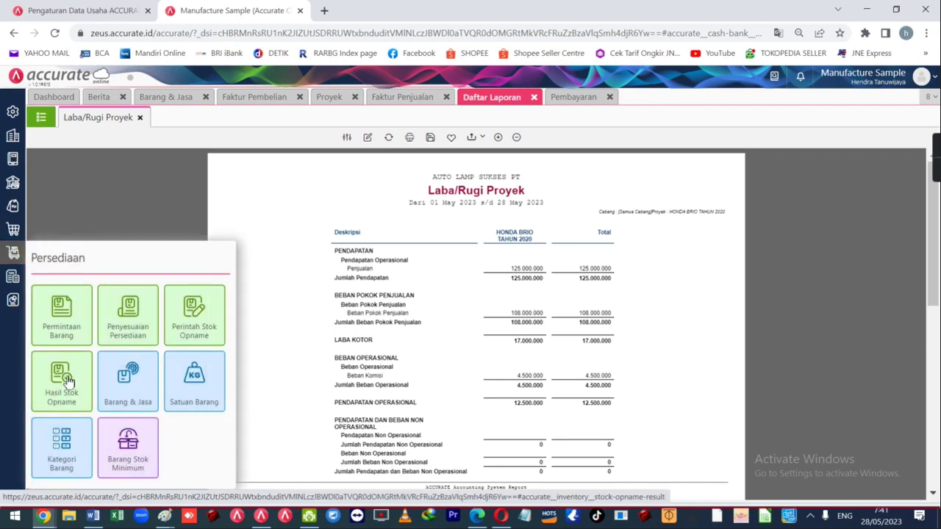
{"action": "left_click", "coordinate": [136, 381]}
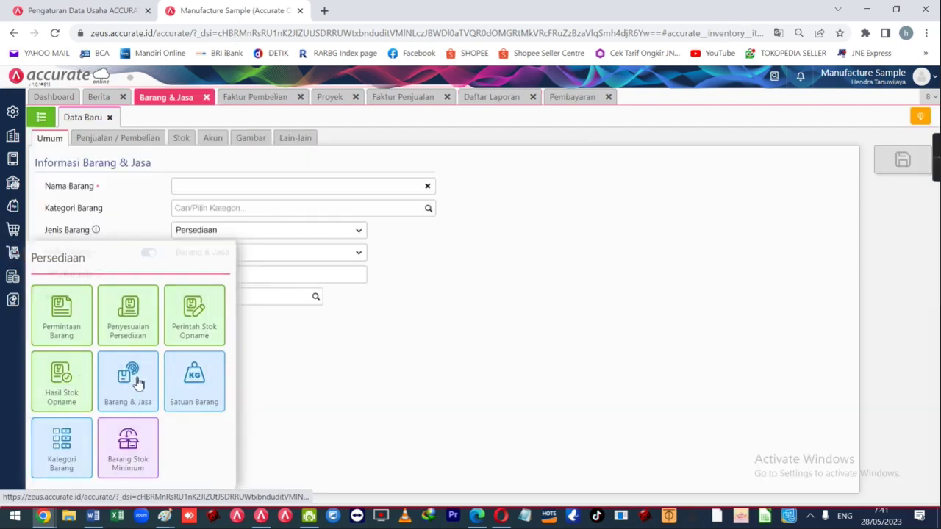
{"action": "left_click", "coordinate": [205, 185]}
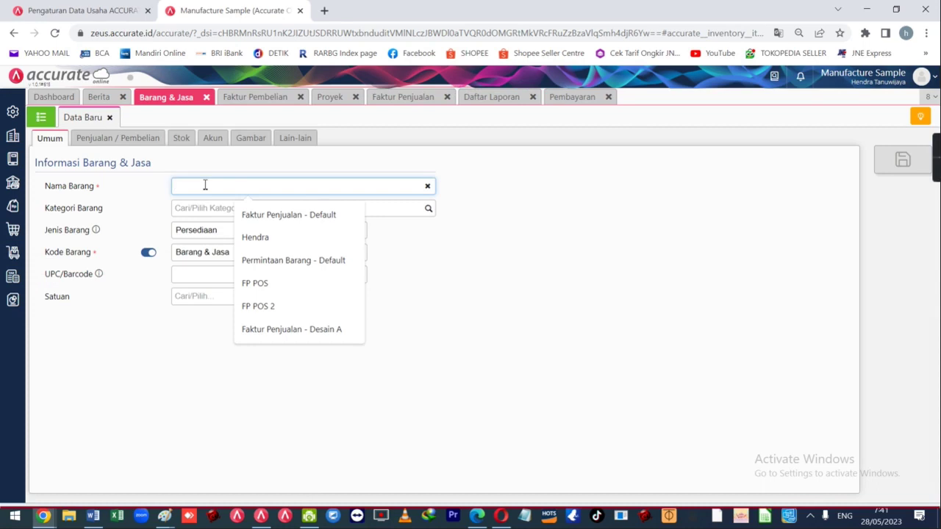
{"action": "type", "text": "KARTU EMONEY"}
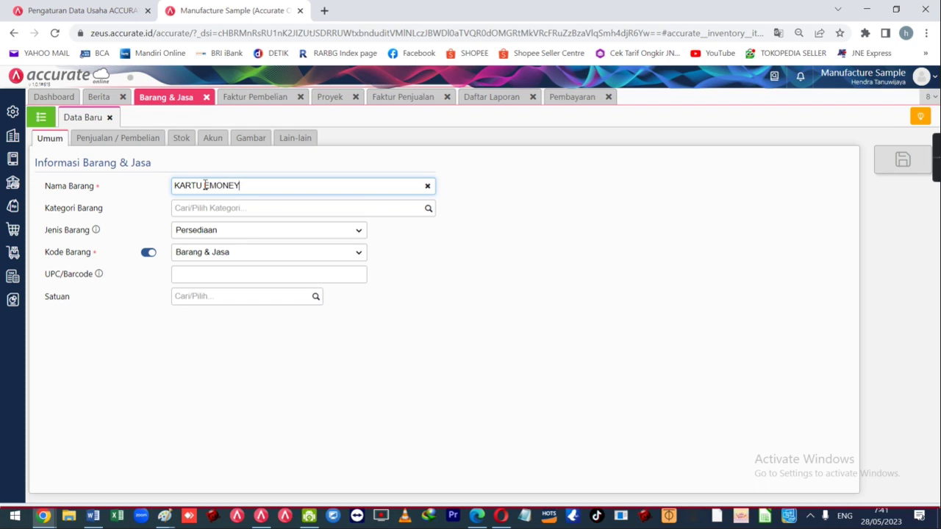
- Start an opening stock entry for KARTU EMONEY with a quantity of 10
{"action": "left_click", "coordinate": [181, 135]}
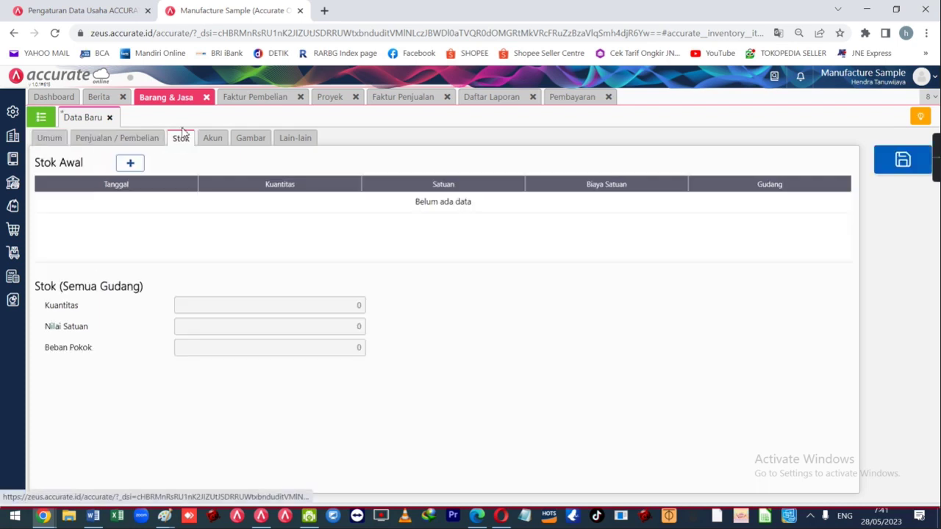
{"action": "left_click", "coordinate": [126, 165]}
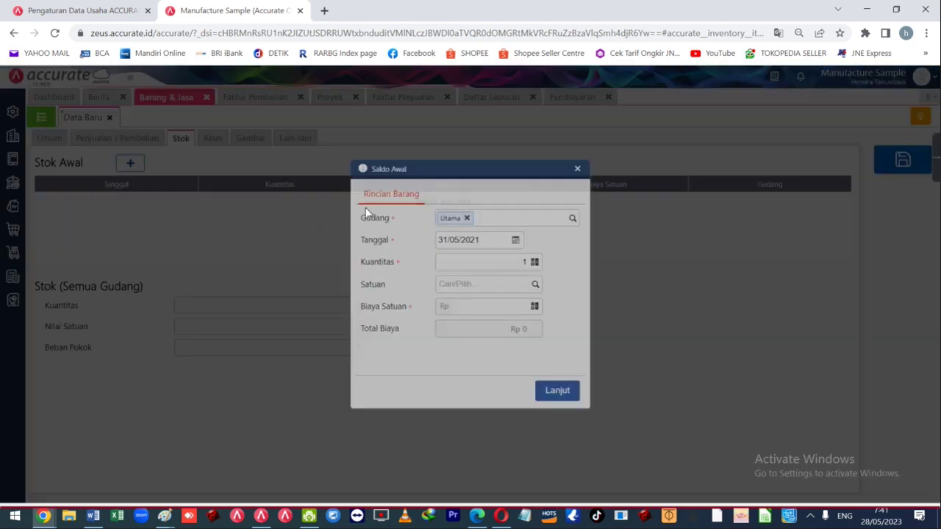
{"action": "left_click", "coordinate": [490, 266]}
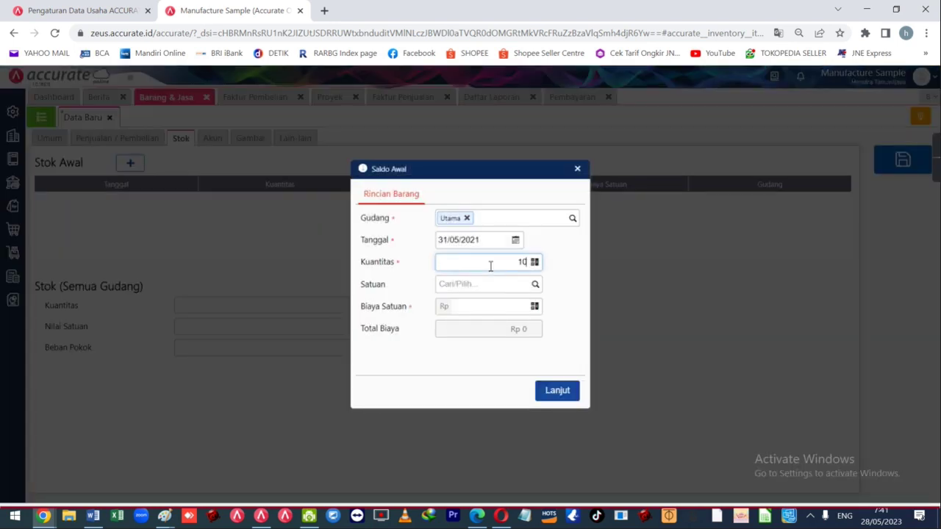
- Try to set the opening stock's unit to PCS
{"action": "key", "text": "Tab"}
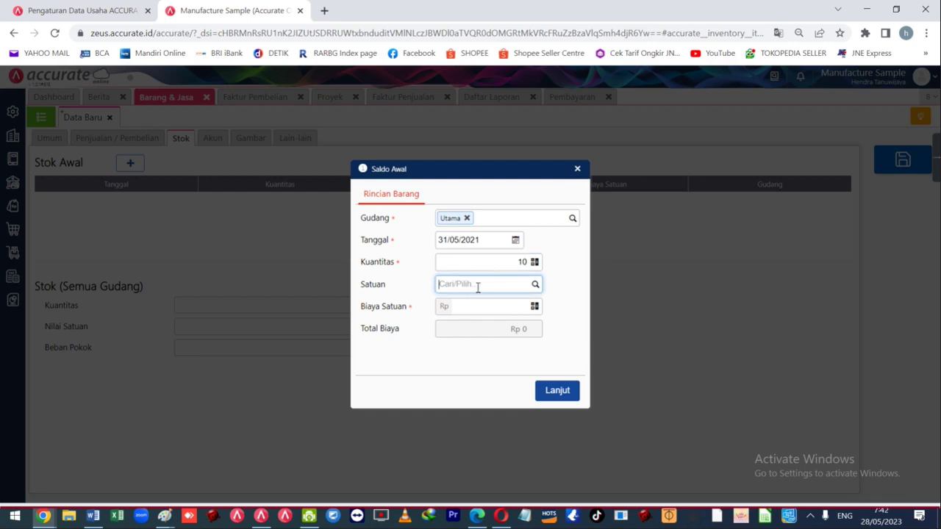
{"action": "type", "text": "PCS"}
{"action": "key", "text": "Tab"}
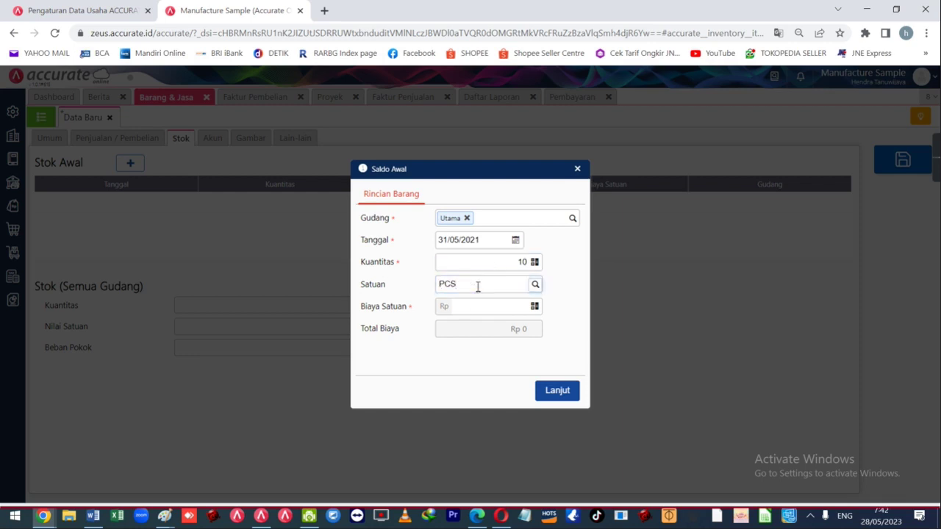
{"action": "left_click", "coordinate": [466, 290]}
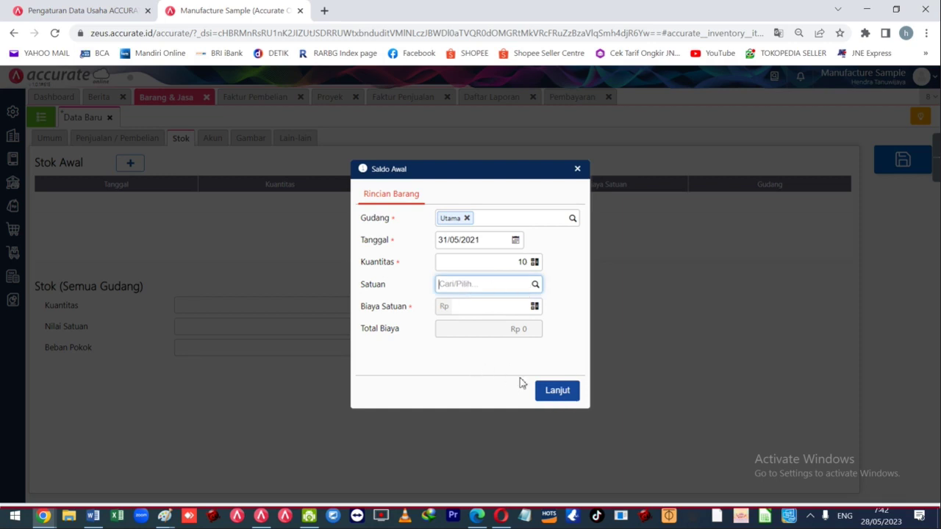
- Check the card value in Word, set the opening stock's unit cost to Rp 520.000 in Accurate Online, and save the item
{"action": "left_click", "coordinate": [509, 309]}
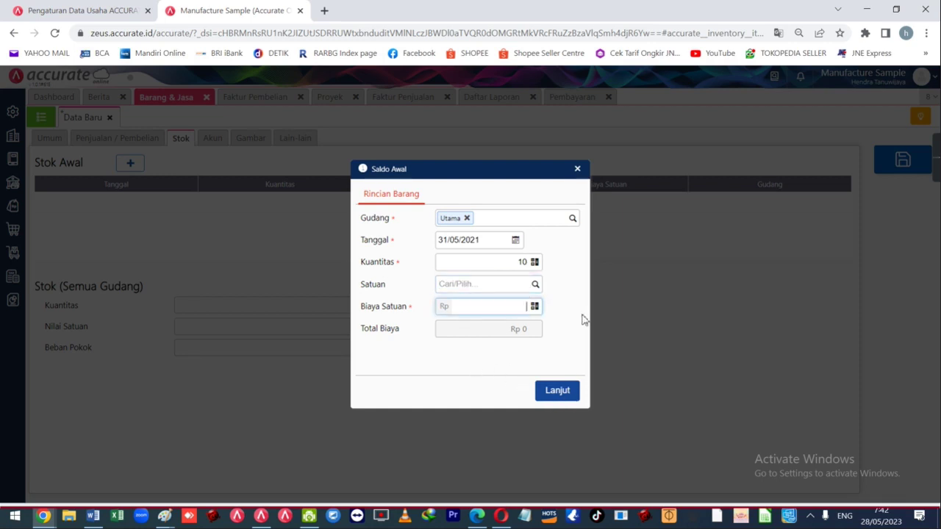
{"action": "key", "text": "alt+Tab"}
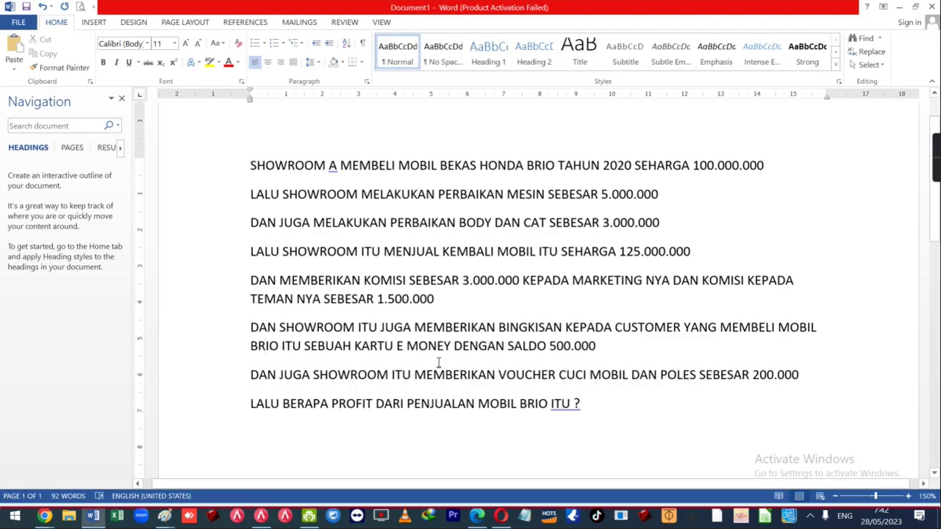
{"action": "key", "text": "alt+Tab"}
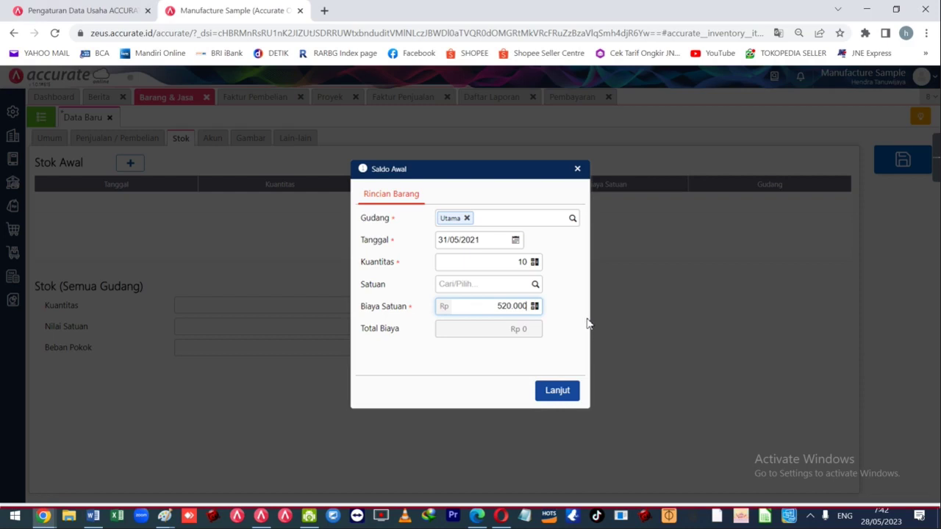
{"action": "left_click", "coordinate": [556, 392]}
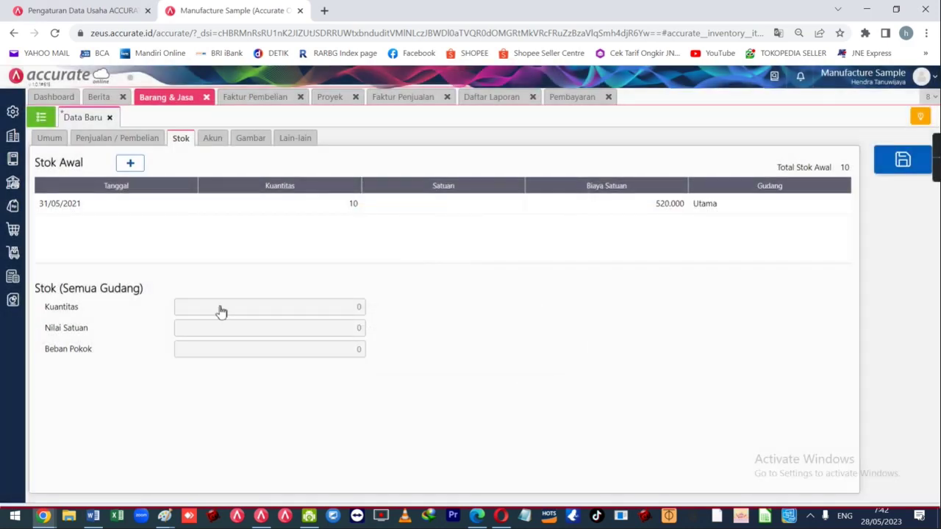
{"action": "left_click", "coordinate": [49, 146]}
{"action": "left_click", "coordinate": [882, 169]}
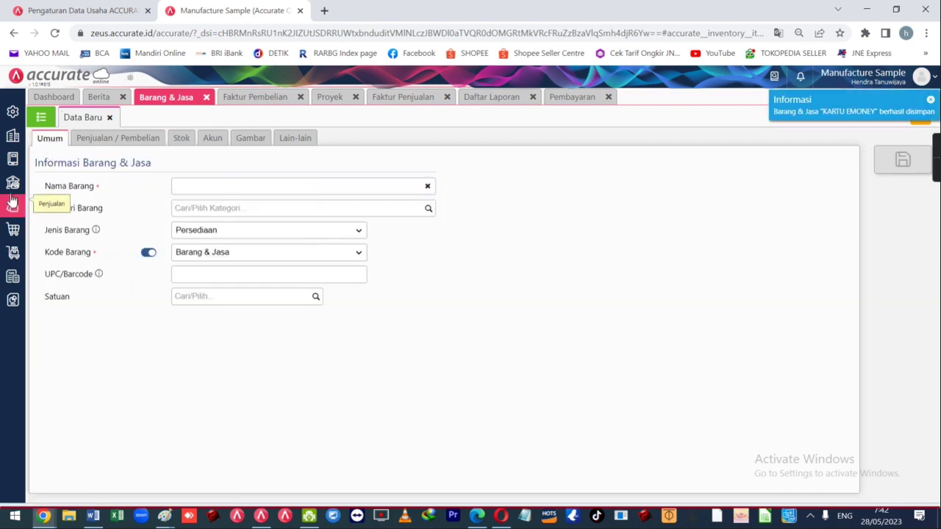
- Open the saved sales invoice dated 28/05/2023 for Rp 125.000.000 from the Faktur Penjualan list
{"action": "left_click", "coordinate": [9, 256]}
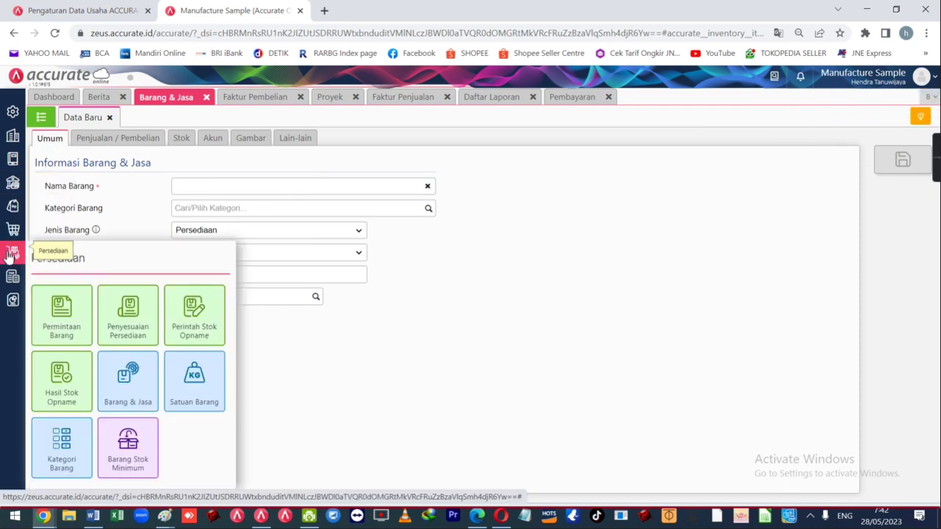
{"action": "left_click", "coordinate": [128, 312]}
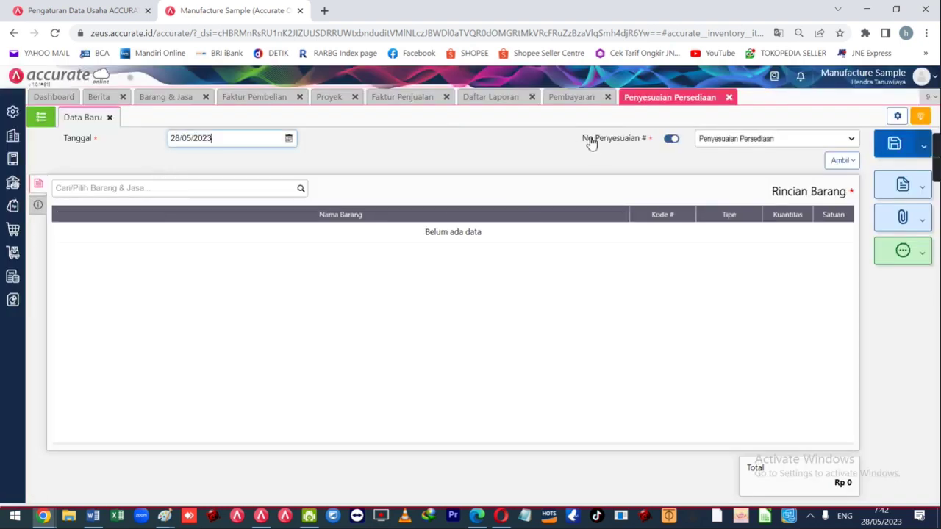
{"action": "left_click", "coordinate": [420, 103]}
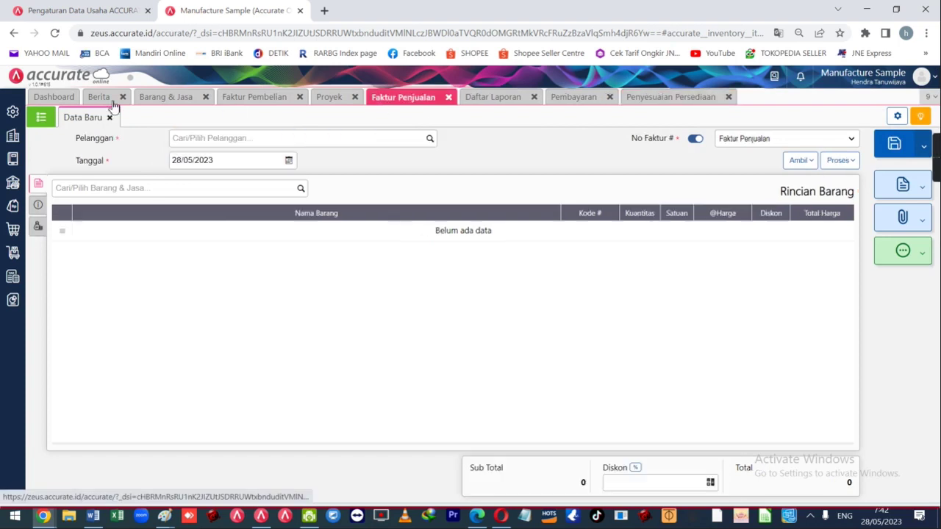
{"action": "left_click", "coordinate": [41, 118]}
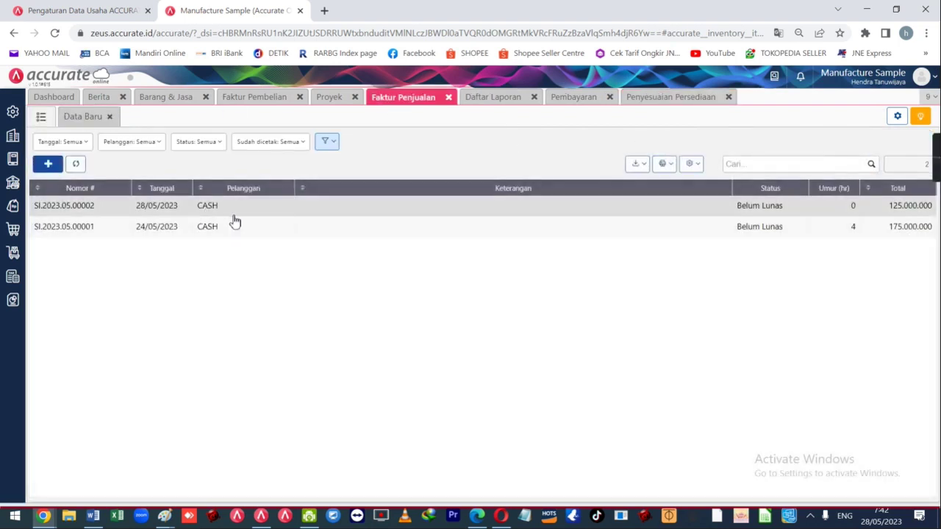
{"action": "left_click", "coordinate": [318, 209]}
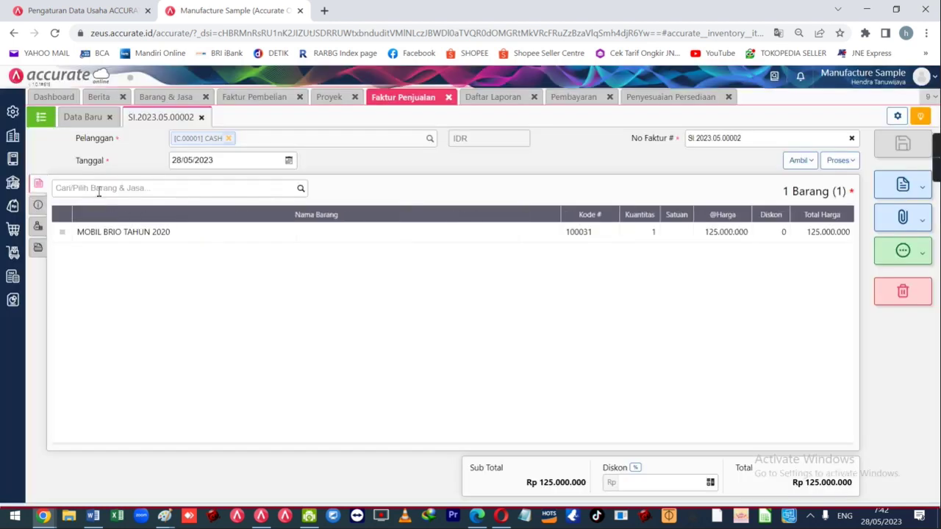
- Add one KARTU EMONEY without a price to the invoice under project HONDA BRIO TAHUN 2020, with the note FREE
{"action": "left_click", "coordinate": [103, 188]}
{"action": "type", "text": "KARTU"}
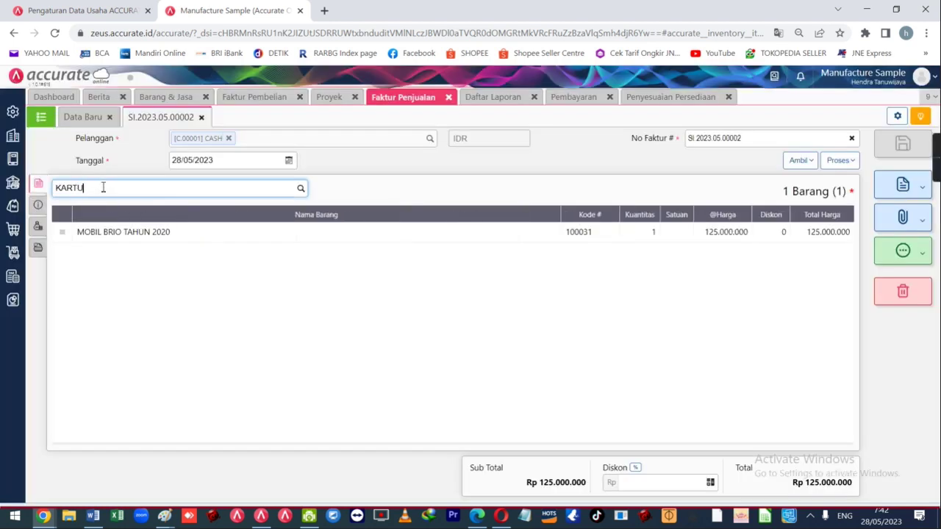
{"action": "left_click", "coordinate": [114, 220]}
{"action": "left_click", "coordinate": [545, 266]}
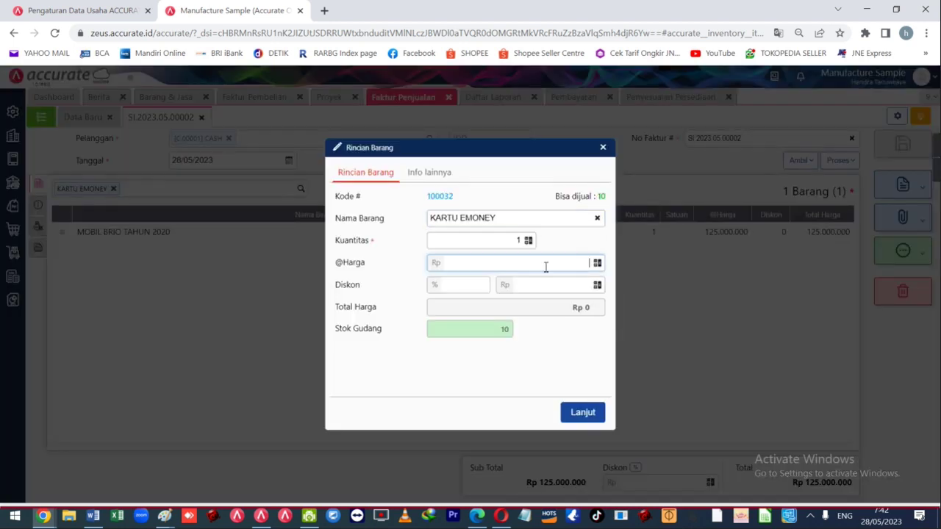
{"action": "left_click", "coordinate": [429, 174]}
{"action": "left_click", "coordinate": [451, 229]}
{"action": "type", "text": "FREE"}
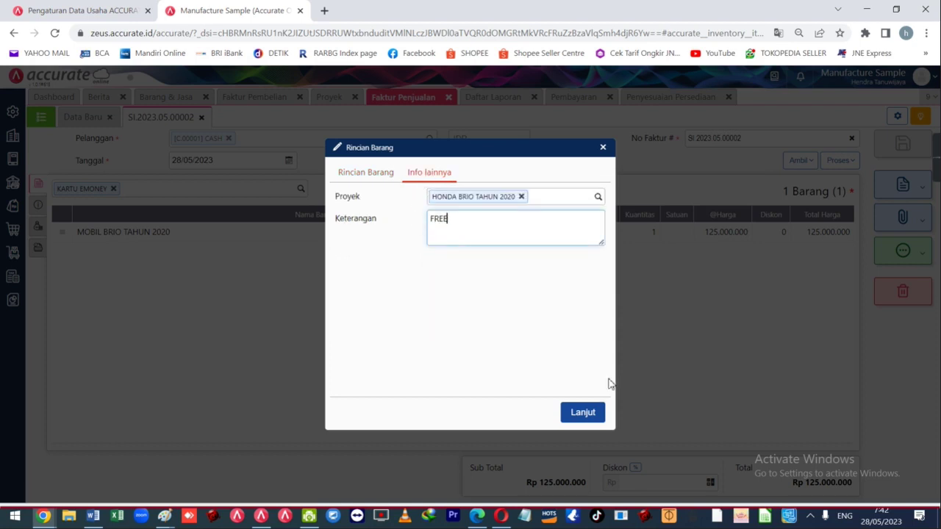
{"action": "left_click", "coordinate": [592, 412]}
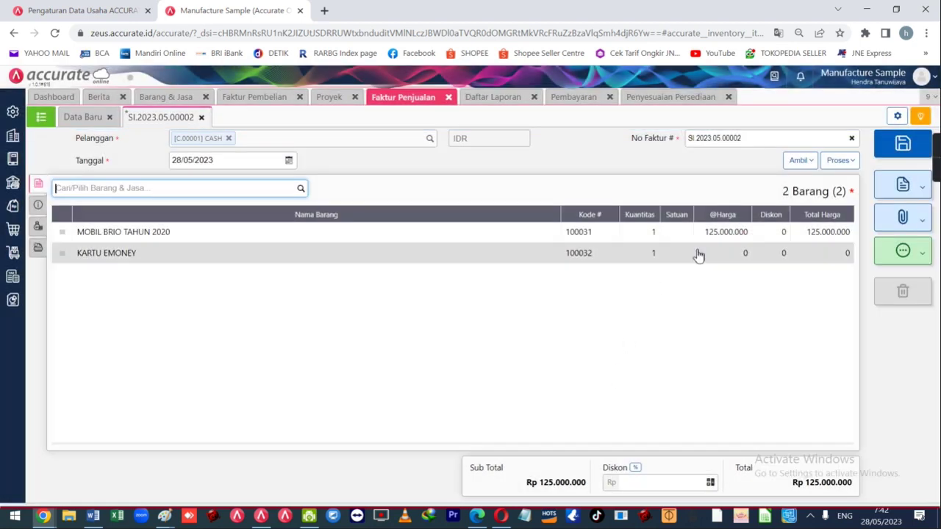
- Save the sales invoice with the item priced below cost and refresh the Laba/Rugi Proyek report
{"action": "left_click", "coordinate": [903, 145]}
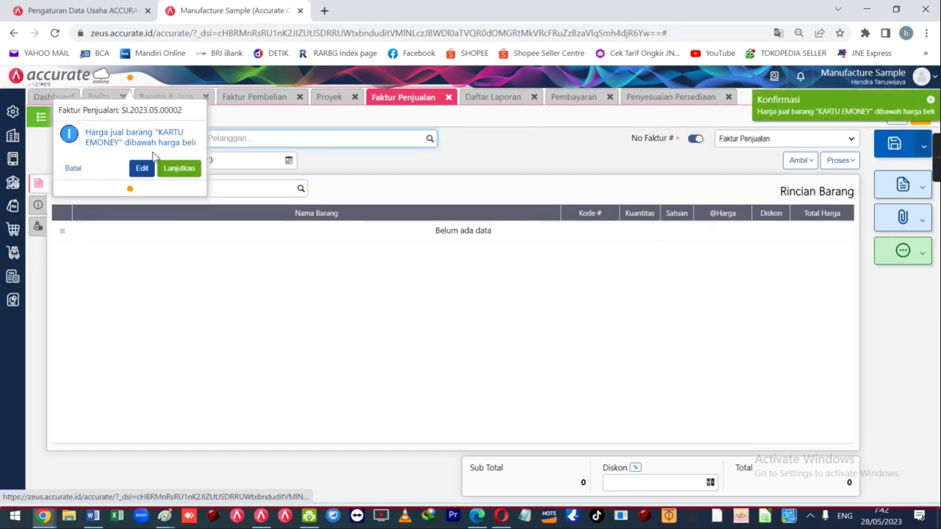
{"action": "left_click", "coordinate": [497, 103]}
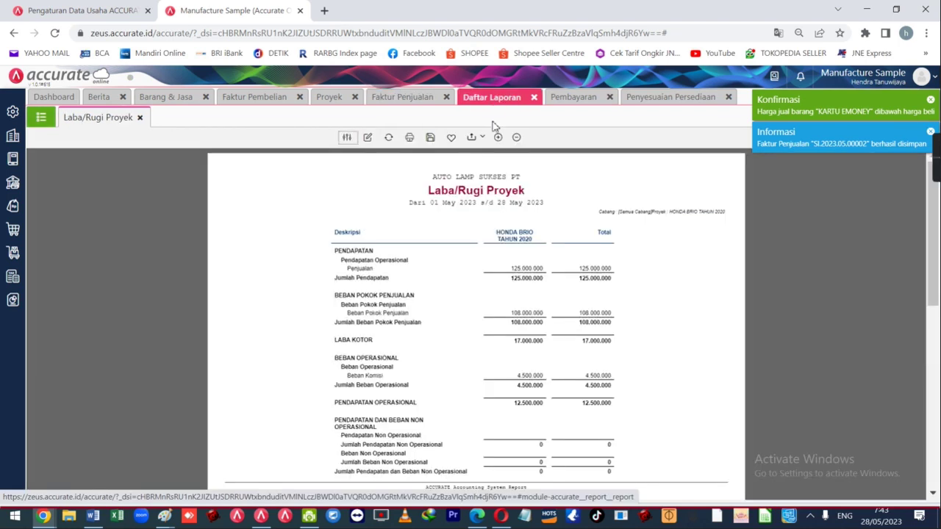
{"action": "left_click", "coordinate": [389, 138]}
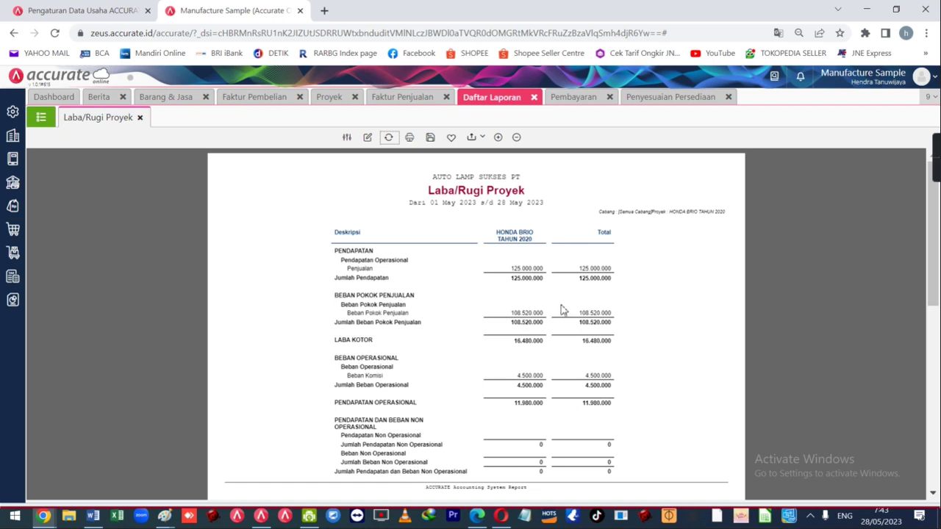
- Switch to the Word document and read the case line about the car wash and polish voucher
{"action": "key", "text": "alt+Tab"}
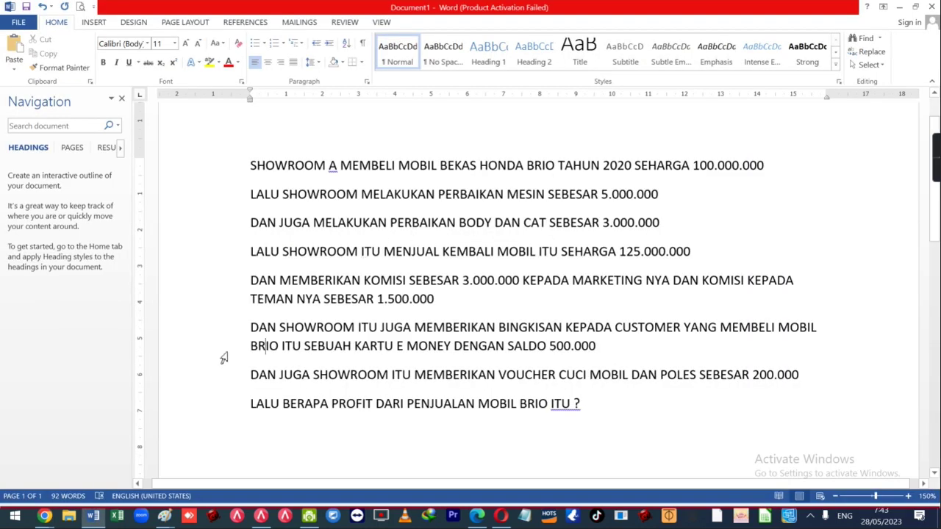
{"action": "left_click", "coordinate": [223, 381]}
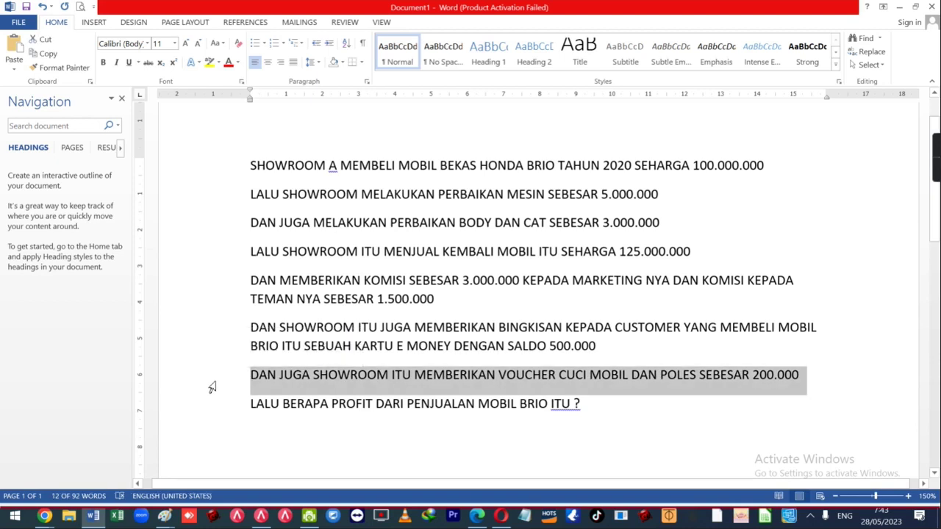
{"action": "left_click", "coordinate": [434, 382]}
{"action": "left_click", "coordinate": [207, 382]}
{"action": "left_click", "coordinate": [210, 406]}
{"action": "left_click", "coordinate": [297, 389]}
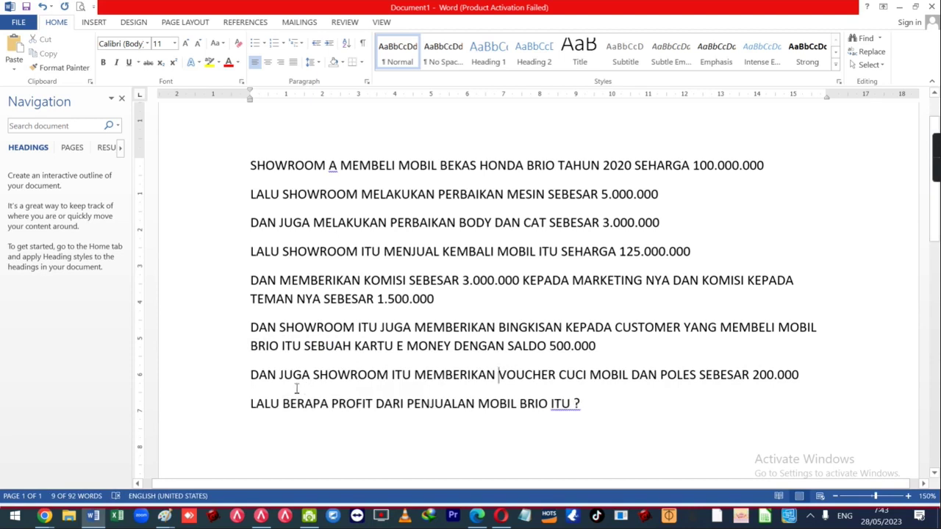
- Switch back to Accurate Online, start a sales invoice for customer CASH and search its items for CUCI
{"action": "key", "text": "alt+Tab"}
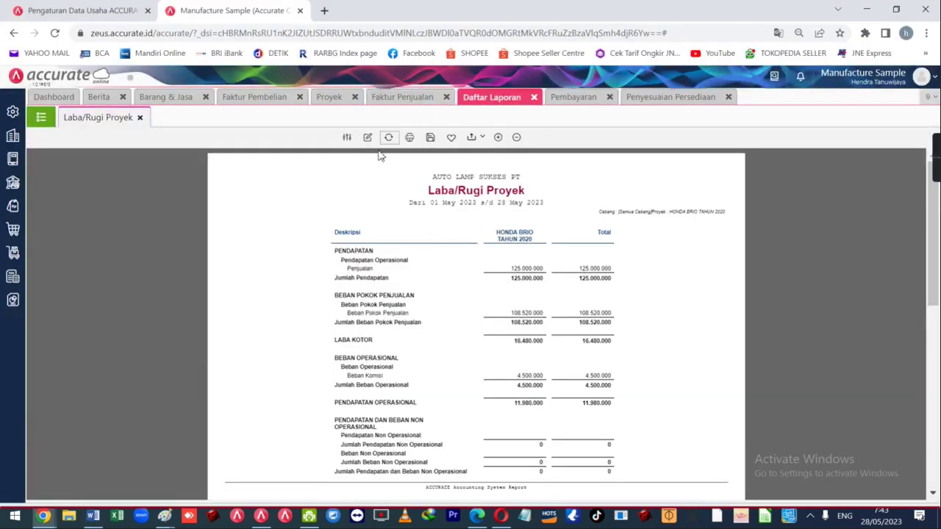
{"action": "left_click", "coordinate": [420, 100]}
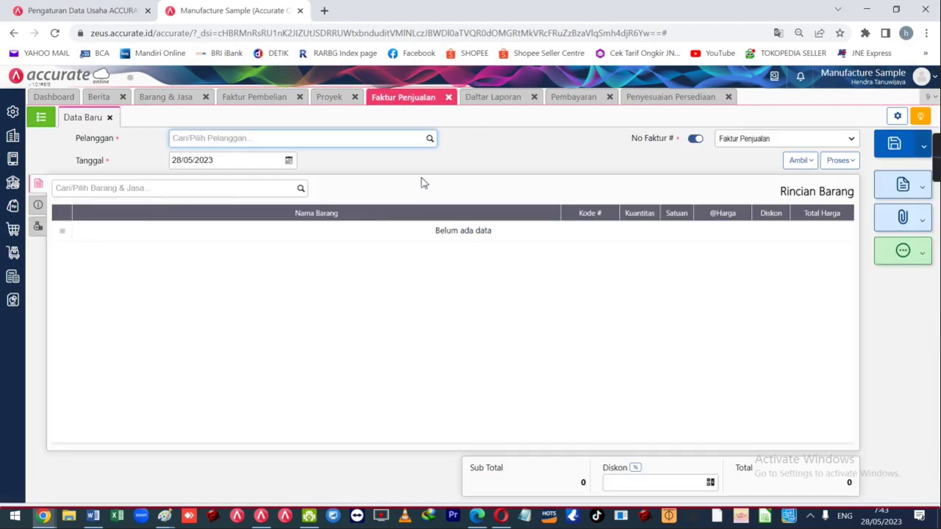
{"action": "left_click", "coordinate": [431, 140]}
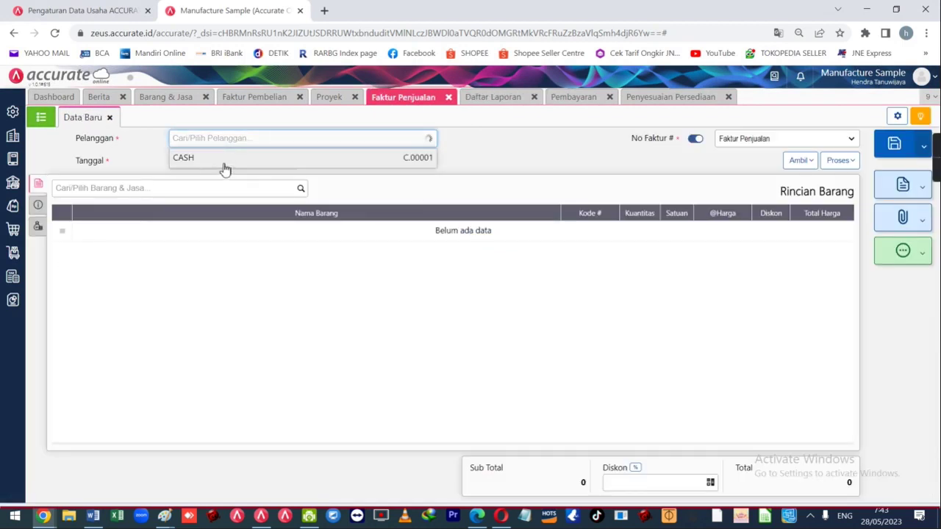
{"action": "left_click", "coordinate": [225, 165]}
{"action": "left_click", "coordinate": [121, 190]}
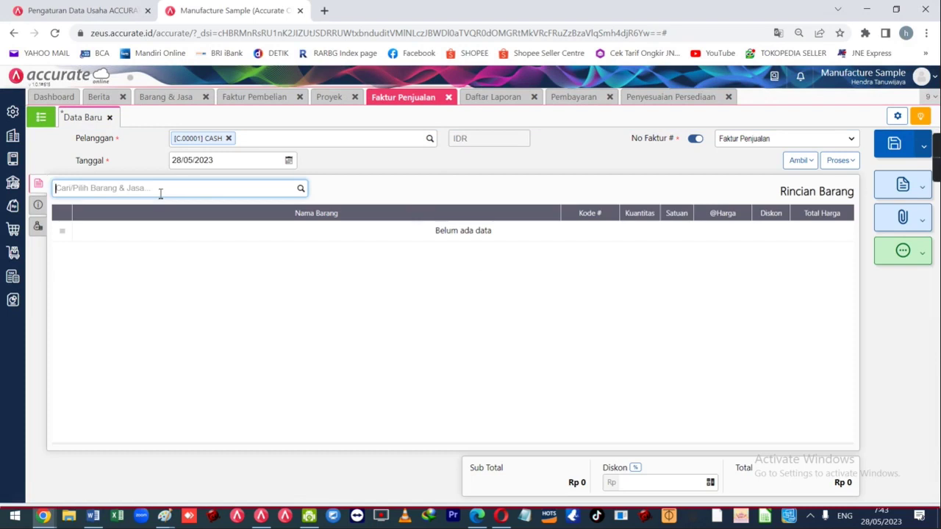
{"action": "type", "text": "CUCI"}
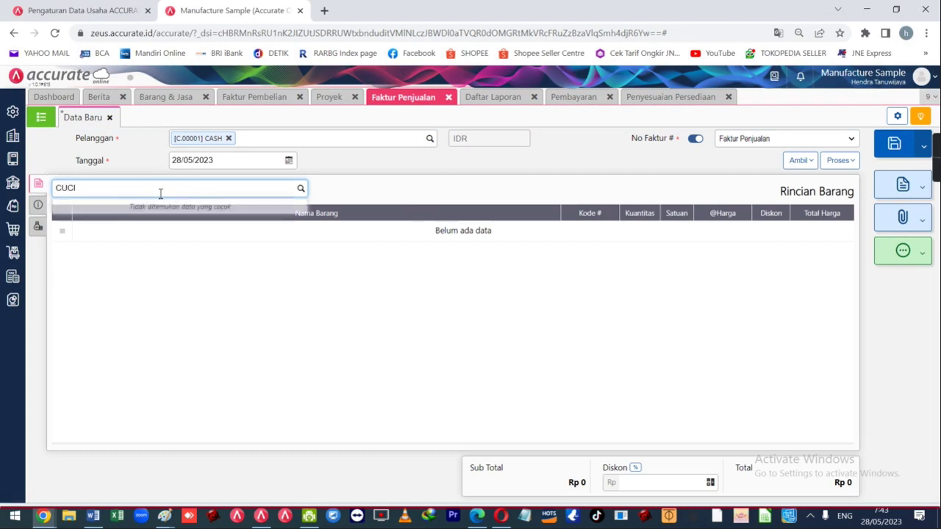
{"action": "left_click", "coordinate": [367, 158]}
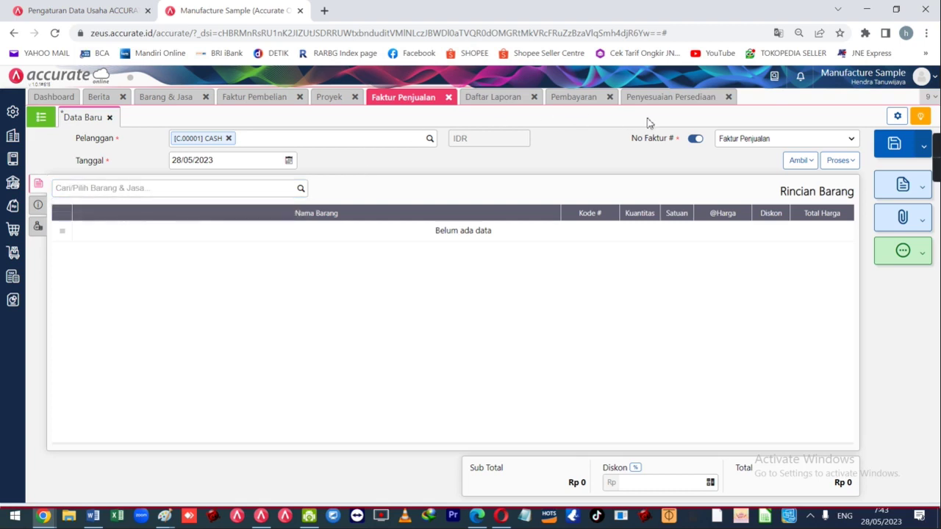
- Fill in a new Barang & Jasa item named CUCI MOBIL with item type Non Persediaan
{"action": "left_click", "coordinate": [182, 100]}
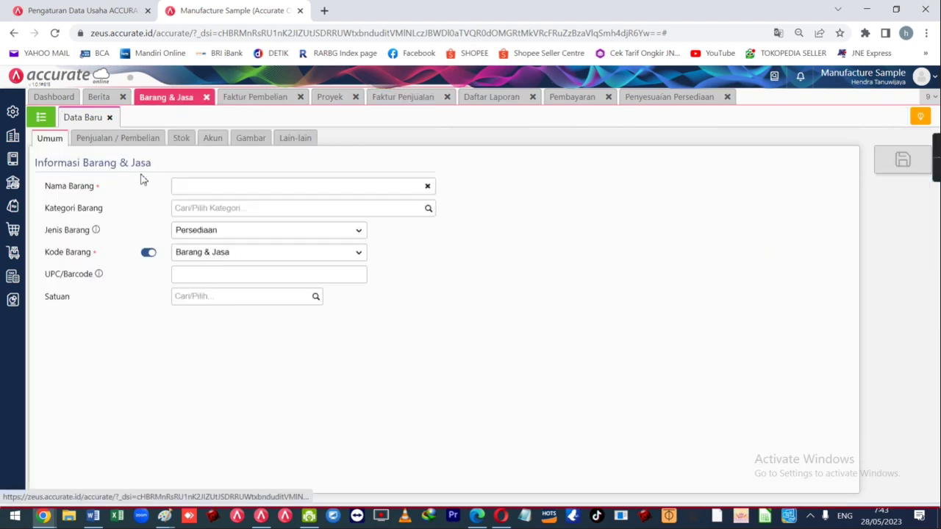
{"action": "left_click", "coordinate": [198, 184]}
{"action": "type", "text": "CUCI MOBIL"}
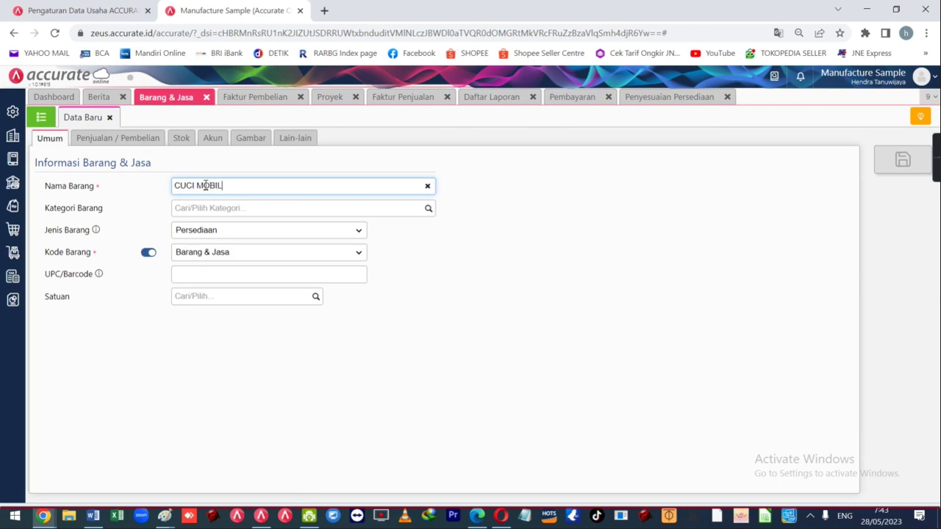
{"action": "left_click", "coordinate": [356, 233]}
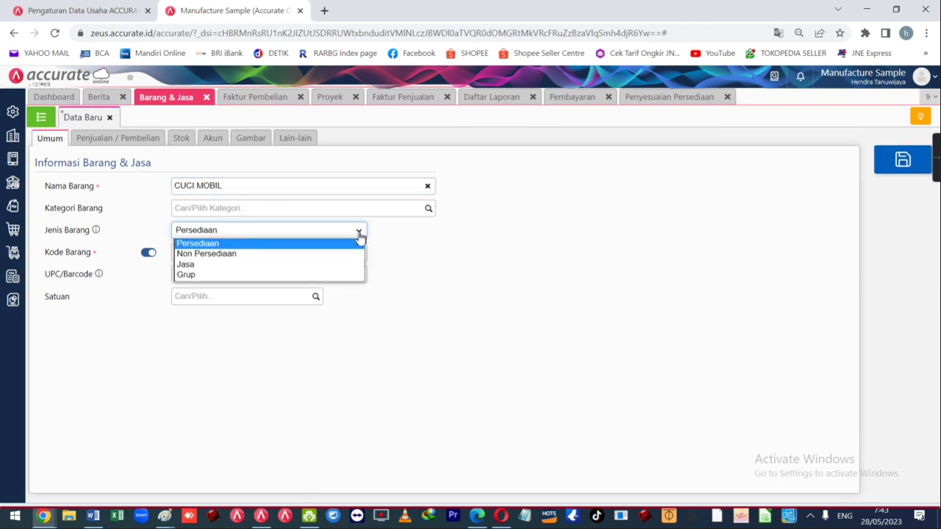
{"action": "left_click", "coordinate": [270, 255]}
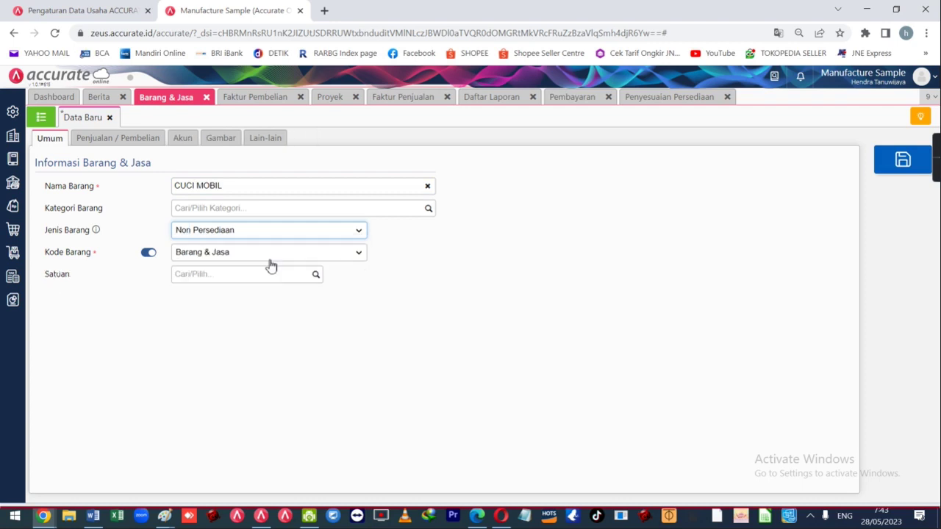
- Switch to the Word document and read the amount of the car wash and polish voucher
{"action": "key", "text": "alt+Tab"}
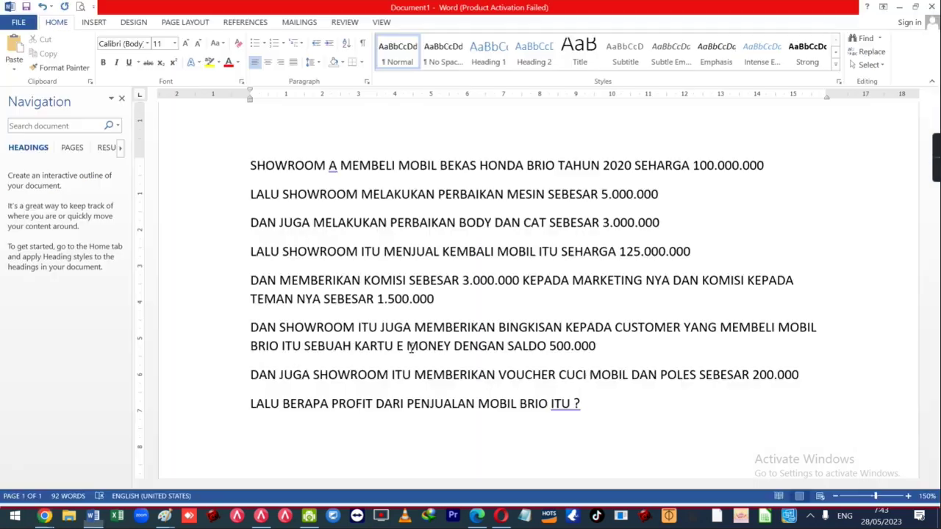
{"action": "left_click", "coordinate": [215, 393]}
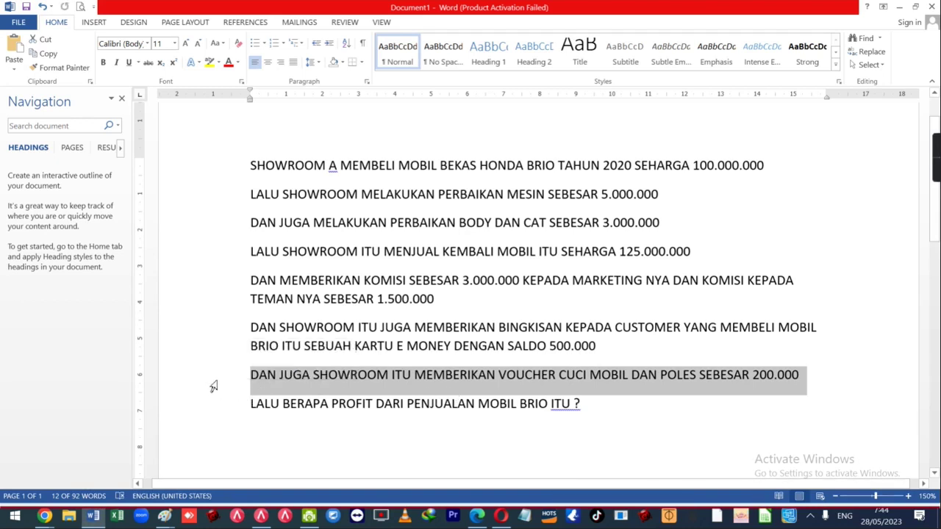
{"action": "left_click", "coordinate": [735, 377]}
{"action": "left_click_drag", "start_coordinate": [756, 378], "coordinate": [795, 379]}
{"action": "left_click", "coordinate": [756, 380]}
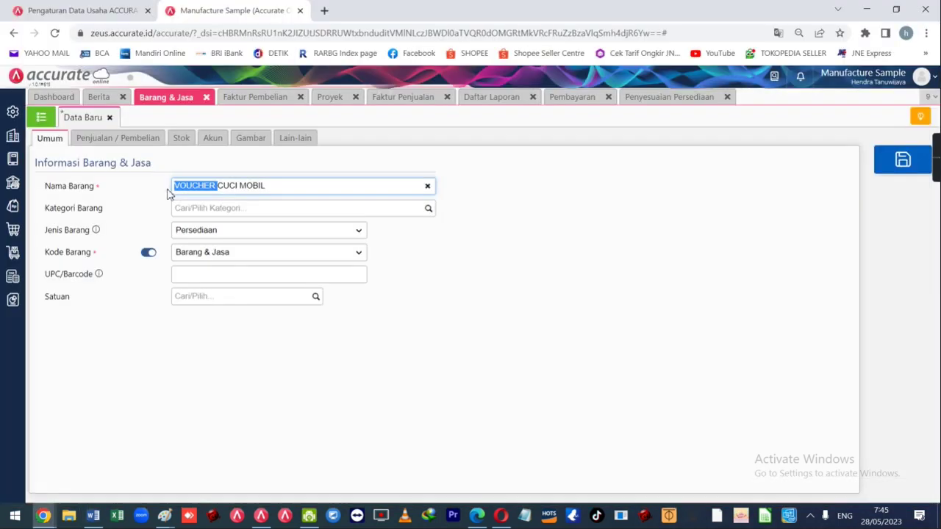
- Shorten the item name to CUCI MOBIL, set its type to Non Persediaan, and save it with its default accounts
{"action": "key", "text": "BackSpace"}
{"action": "left_click", "coordinate": [210, 230]}
{"action": "left_click", "coordinate": [245, 253]}
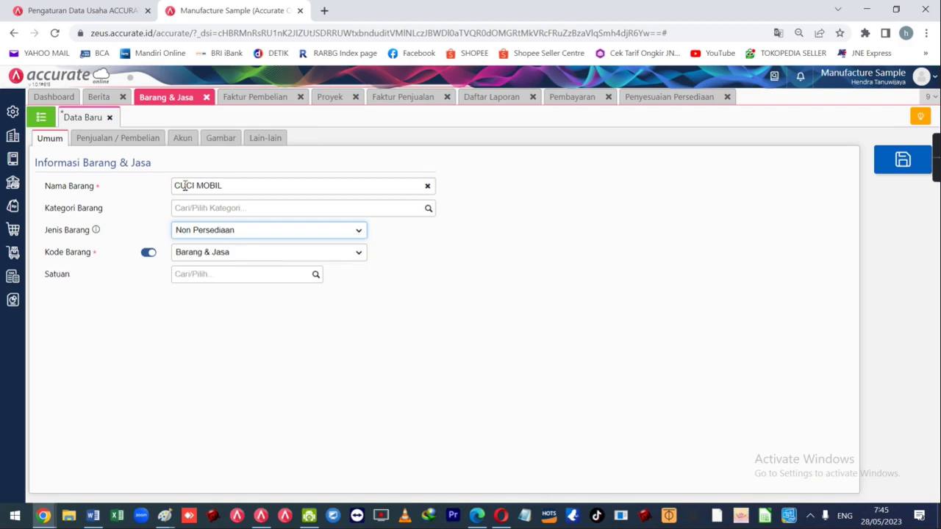
{"action": "left_click", "coordinate": [174, 143]}
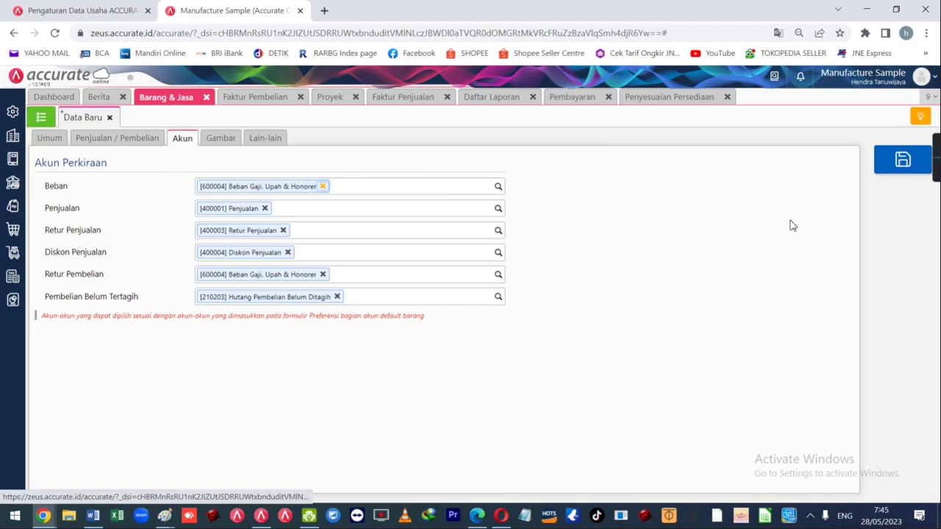
{"action": "left_click", "coordinate": [885, 172]}
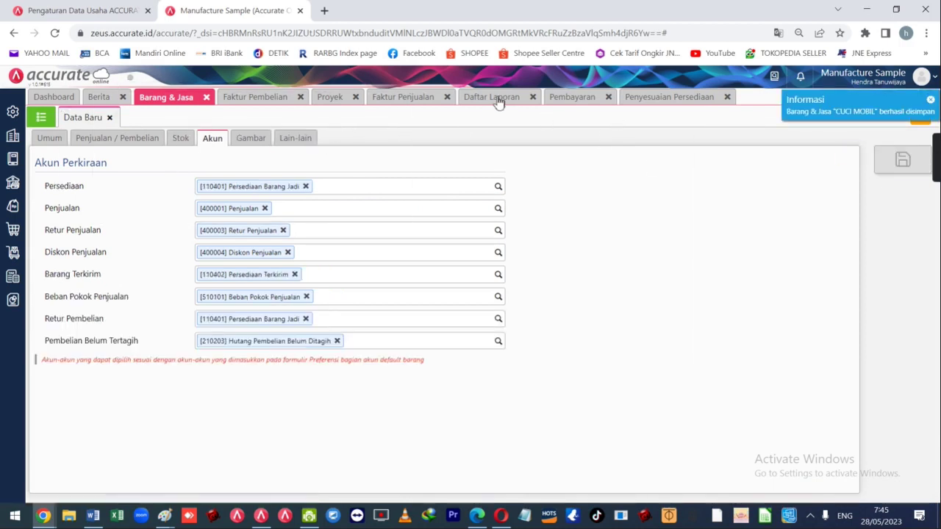
- Add one CUCI MOBIL to the CASH sales invoice at a price of Rp 250.000
{"action": "left_click", "coordinate": [388, 98]}
{"action": "left_click", "coordinate": [160, 187]}
{"action": "type", "text": "CUCI"}
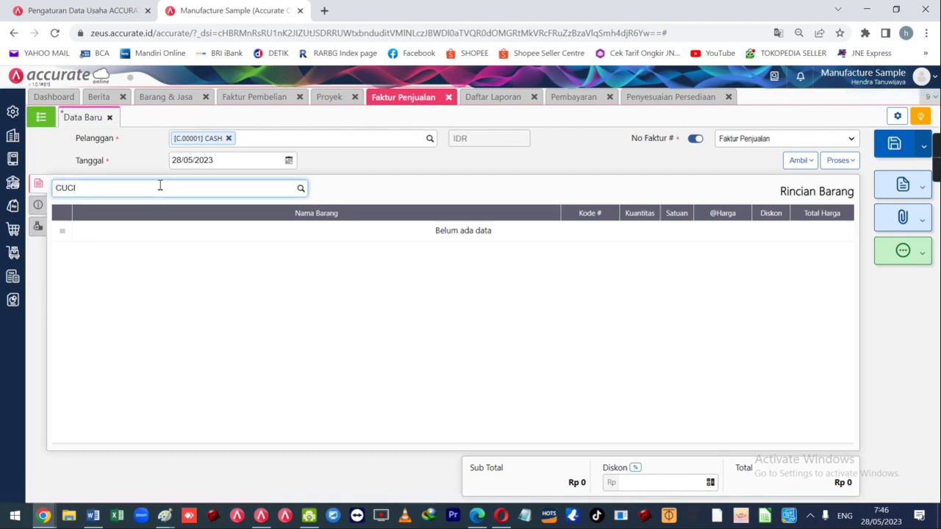
{"action": "left_click", "coordinate": [146, 211]}
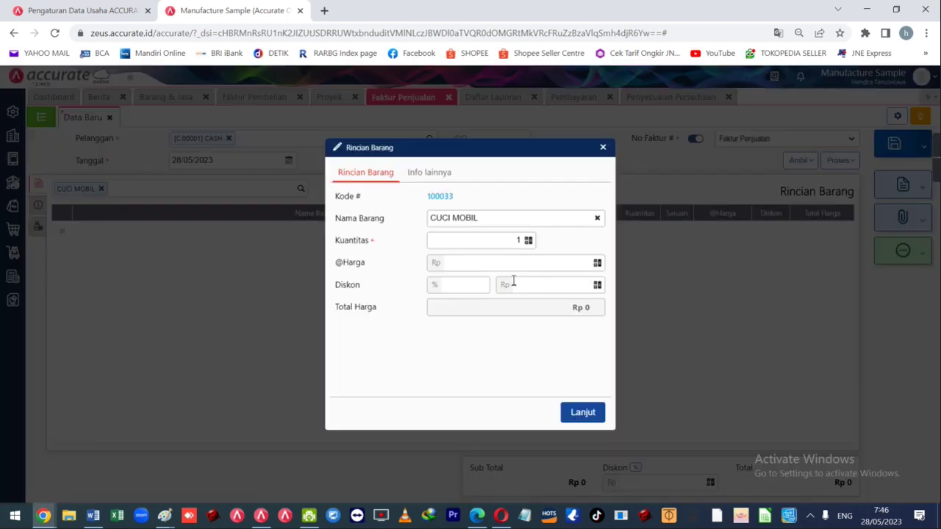
{"action": "left_click", "coordinate": [519, 265]}
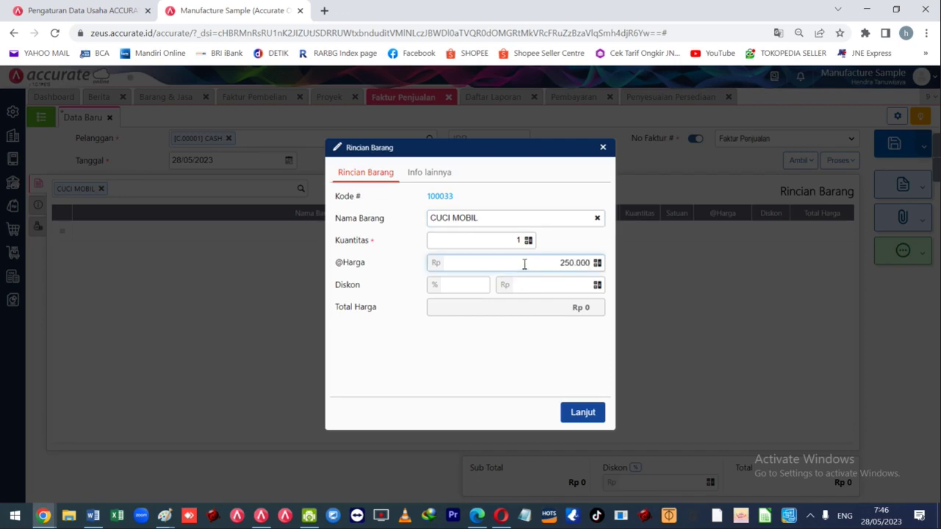
- Try a line discount of Rp 200.000 on the CUCI MOBIL item
{"action": "left_click", "coordinate": [438, 176]}
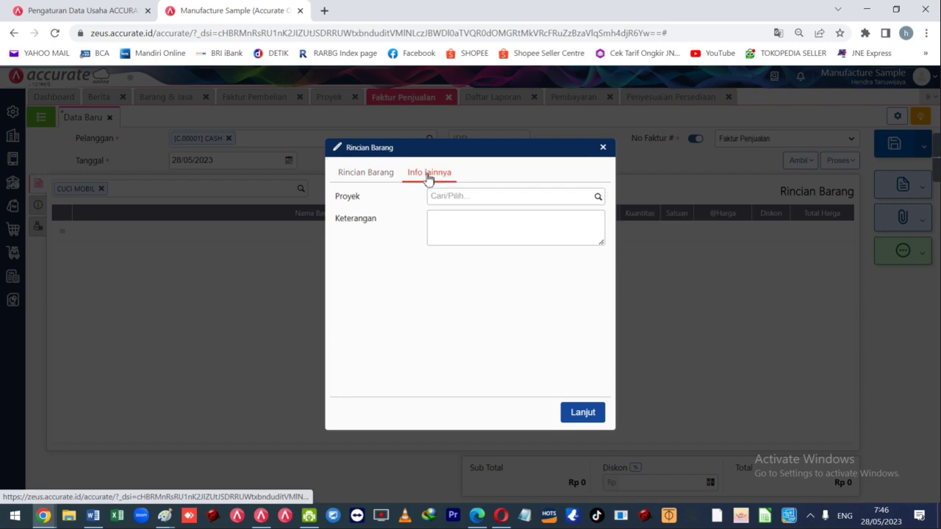
{"action": "left_click", "coordinate": [374, 174]}
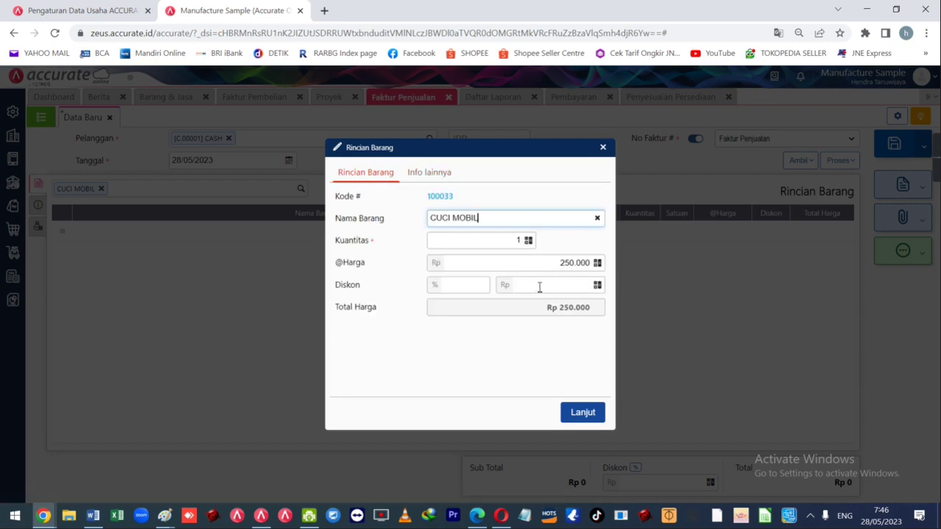
{"action": "left_click", "coordinate": [570, 290]}
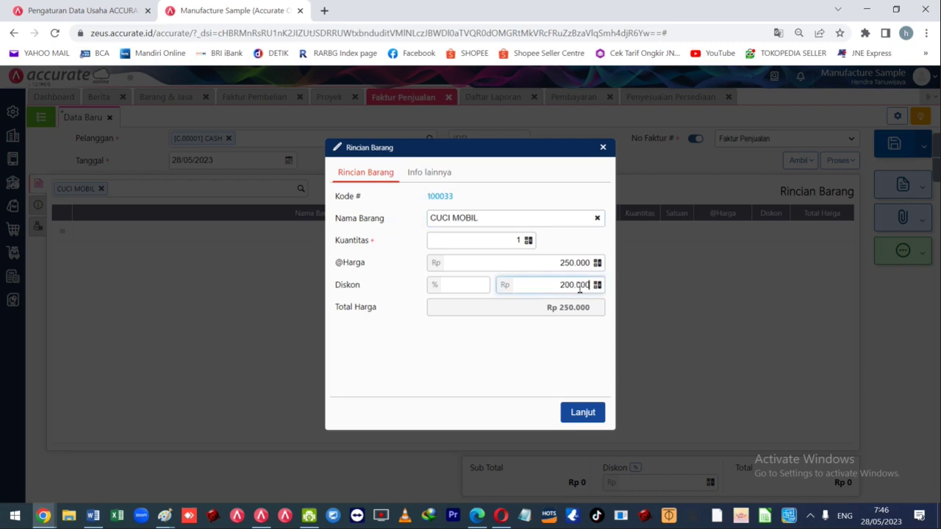
{"action": "key", "text": "Tab"}
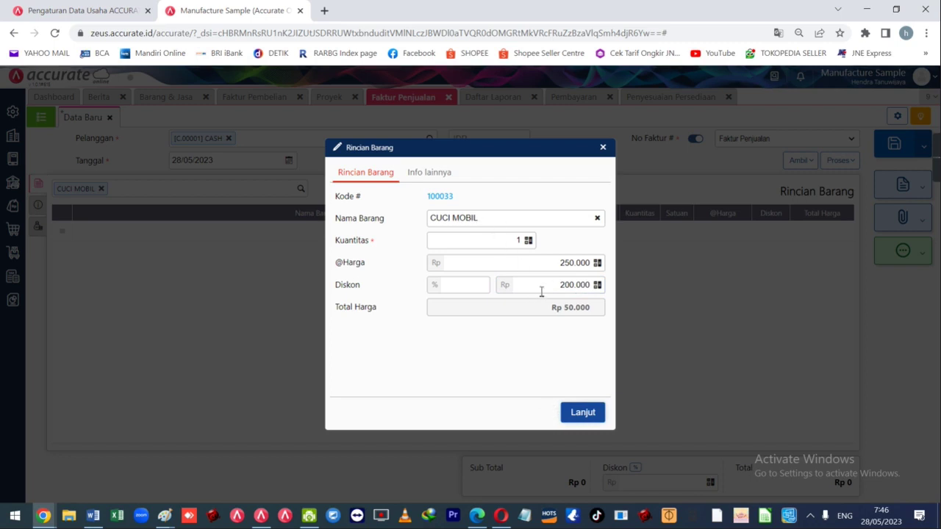
- Assign the CUCI MOBIL line to project HONDA BRIO TAHUN 2020
{"action": "left_click", "coordinate": [416, 172]}
{"action": "left_click", "coordinate": [597, 196]}
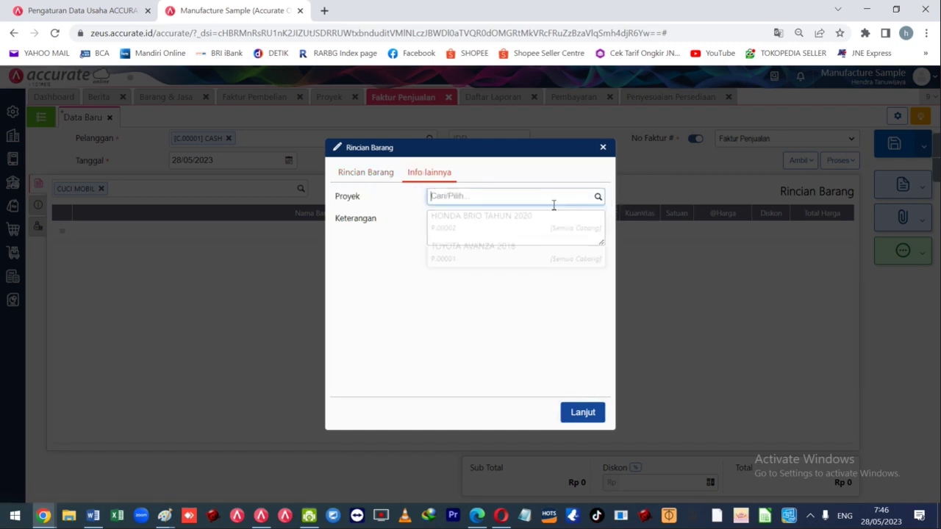
{"action": "left_click", "coordinate": [495, 217]}
- Remove the Rp 200.000 discount from the CUCI MOBIL line
{"action": "left_click", "coordinate": [362, 167]}
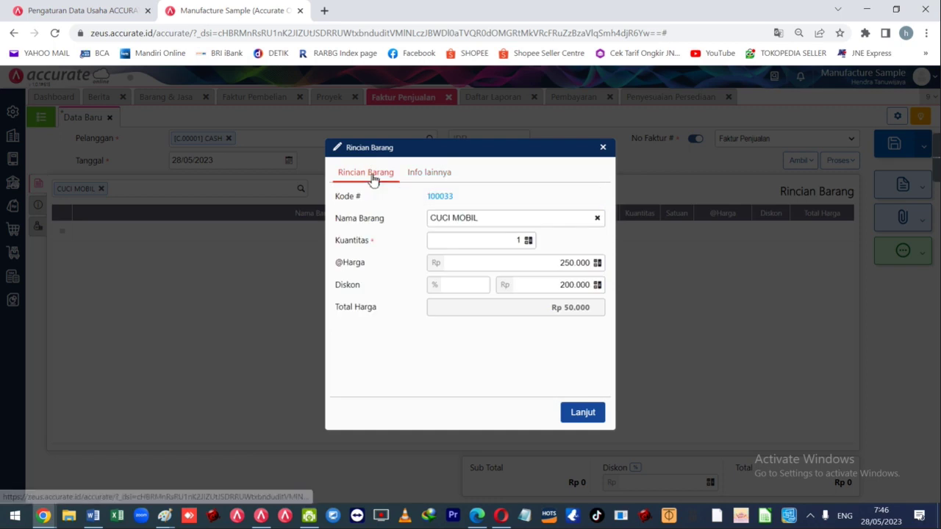
{"action": "left_click_drag", "start_coordinate": [542, 283], "coordinate": [613, 287]}
{"action": "key", "text": "BackSpace"}
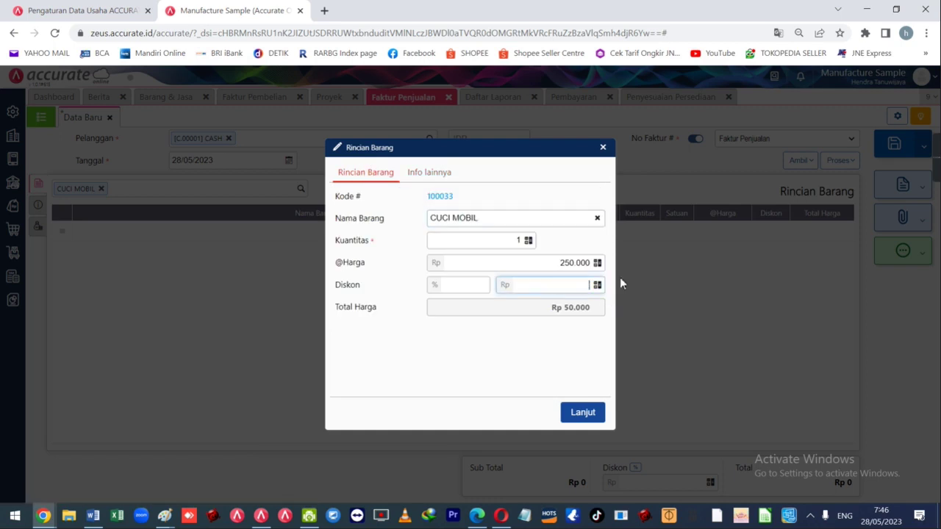
{"action": "left_click", "coordinate": [588, 344]}
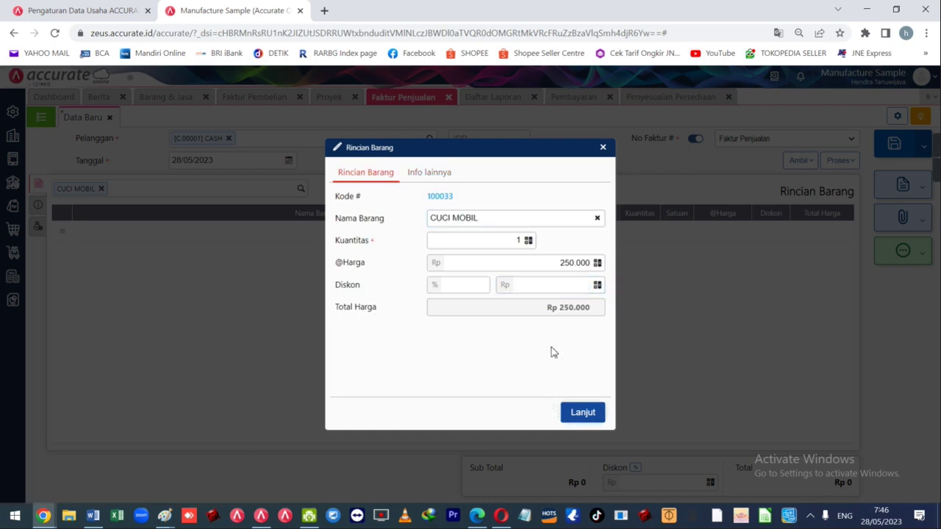
- Confirm the invoice line and process the invoice into a sales receipt with Kas Kecil as the bank
{"action": "left_click", "coordinate": [581, 412]}
{"action": "left_click", "coordinate": [834, 161]}
{"action": "left_click", "coordinate": [814, 178]}
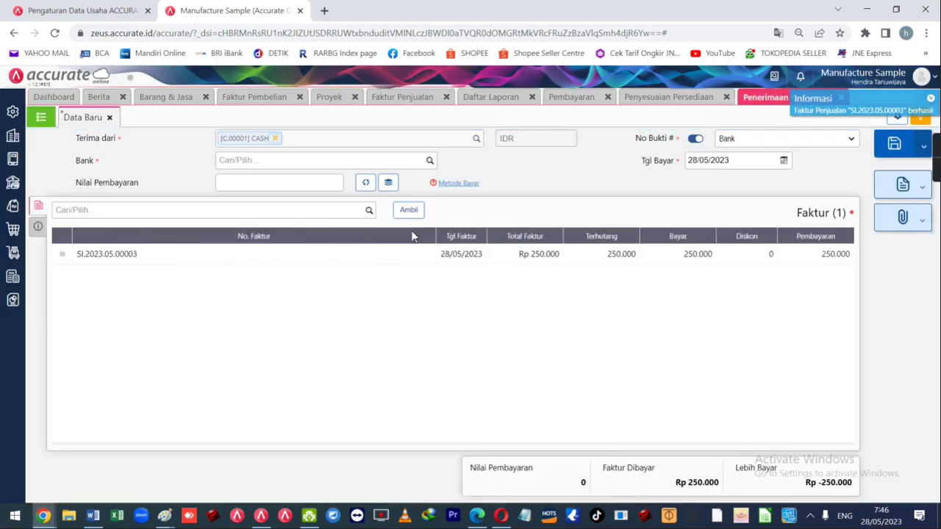
{"action": "left_click", "coordinate": [429, 162]}
{"action": "left_click", "coordinate": [243, 184]}
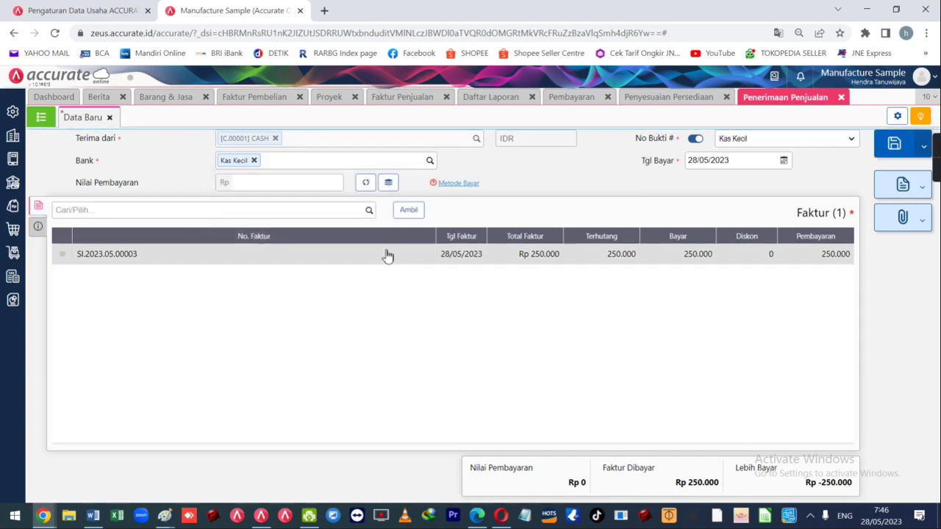
- Give invoice SI.2023.05.00003 in the sales receipt a discount of 200.000 with Diskon Penjualan (400004) as the discount account
{"action": "left_click", "coordinate": [386, 253]}
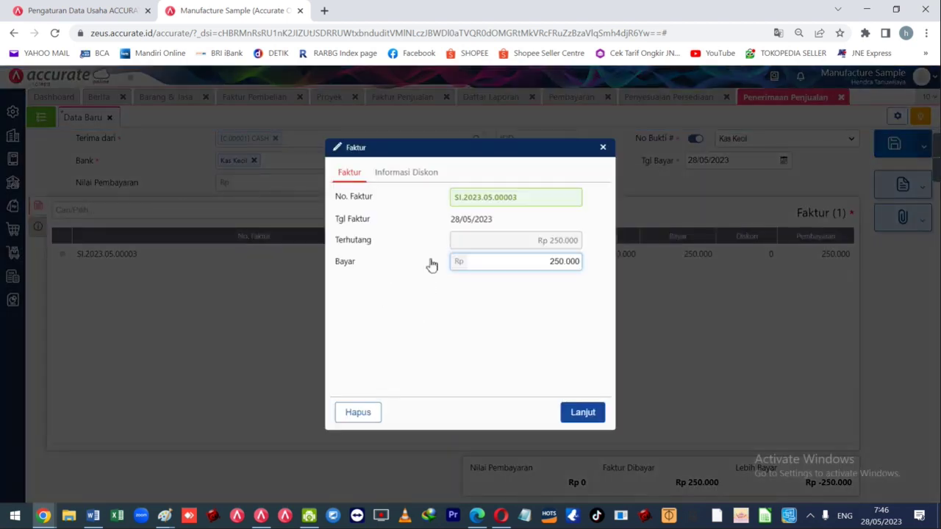
{"action": "left_click", "coordinate": [406, 174]}
{"action": "left_click", "coordinate": [597, 196]}
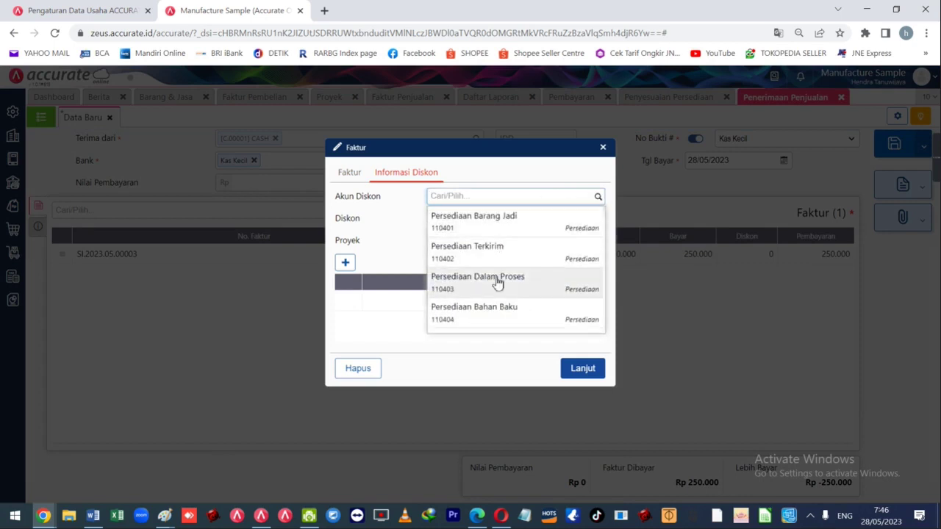
{"action": "scroll", "coordinate": [489, 304], "scroll_direction": "down", "scroll_amount": 3}
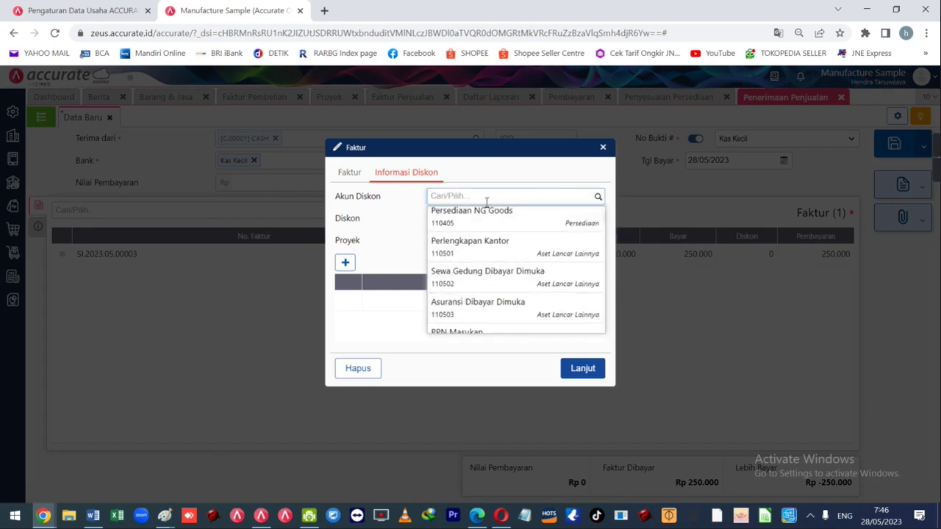
{"action": "type", "text": "POTONG"}
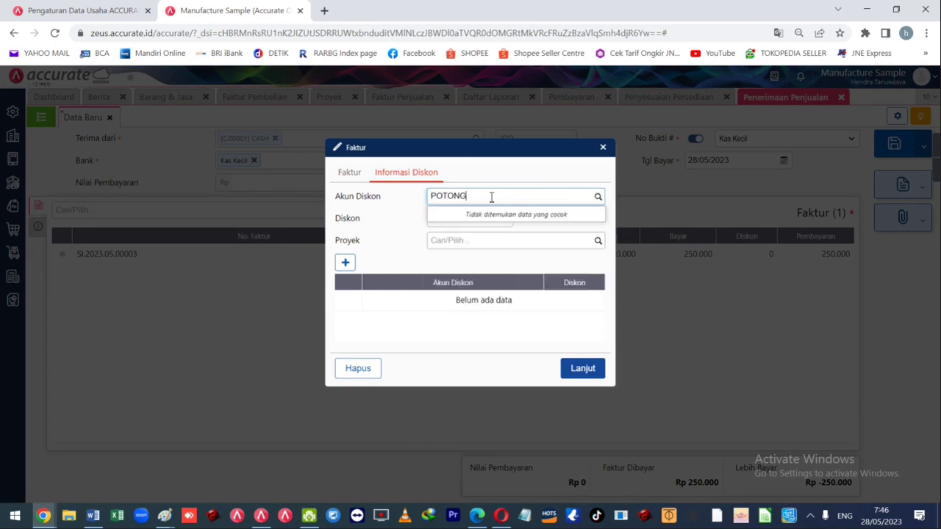
{"action": "left_click_drag", "start_coordinate": [505, 195], "coordinate": [400, 203]}
{"action": "type", "text": "PENJUALAN"}
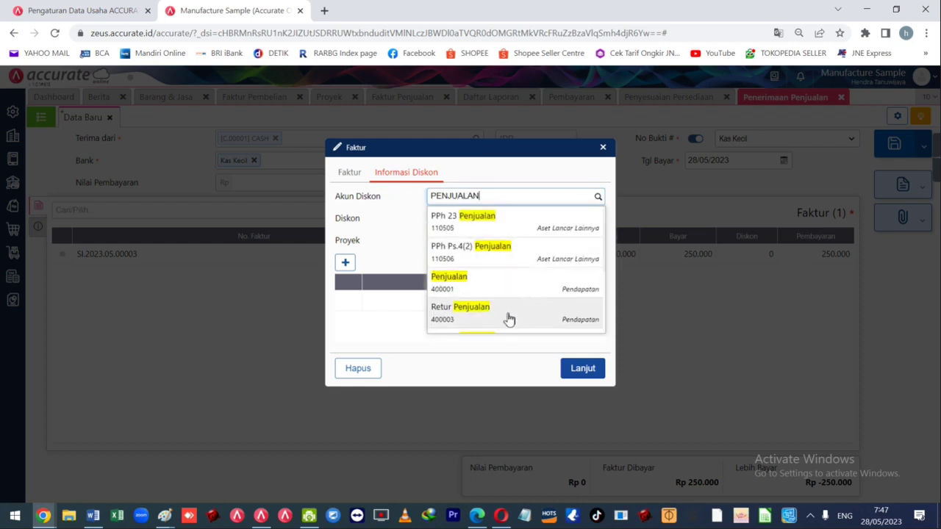
{"action": "scroll", "coordinate": [508, 318], "scroll_direction": "down", "scroll_amount": 3}
{"action": "left_click", "coordinate": [496, 227]}
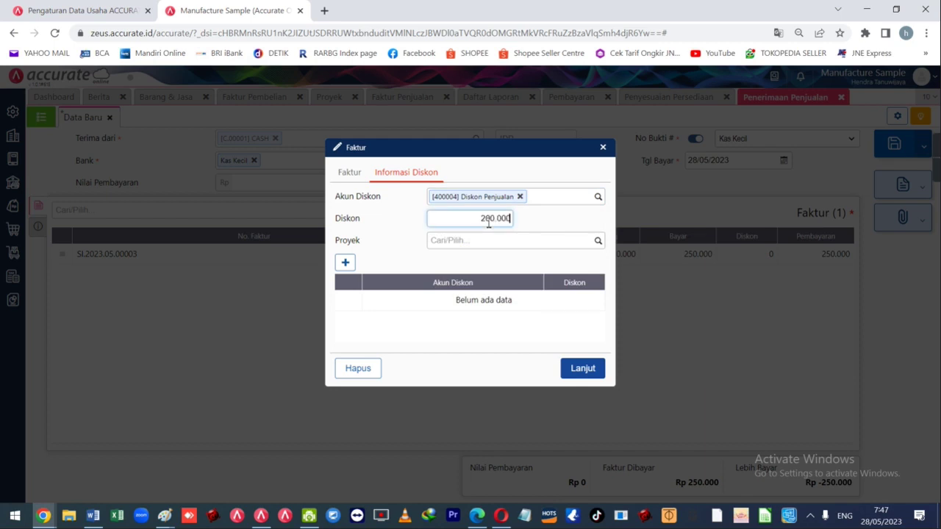
- Assign the discount to project HONDA BRIO TAHUN 2020, add it to the invoice's discount list and confirm the invoice details
{"action": "left_click", "coordinate": [596, 241]}
{"action": "left_click", "coordinate": [479, 259]}
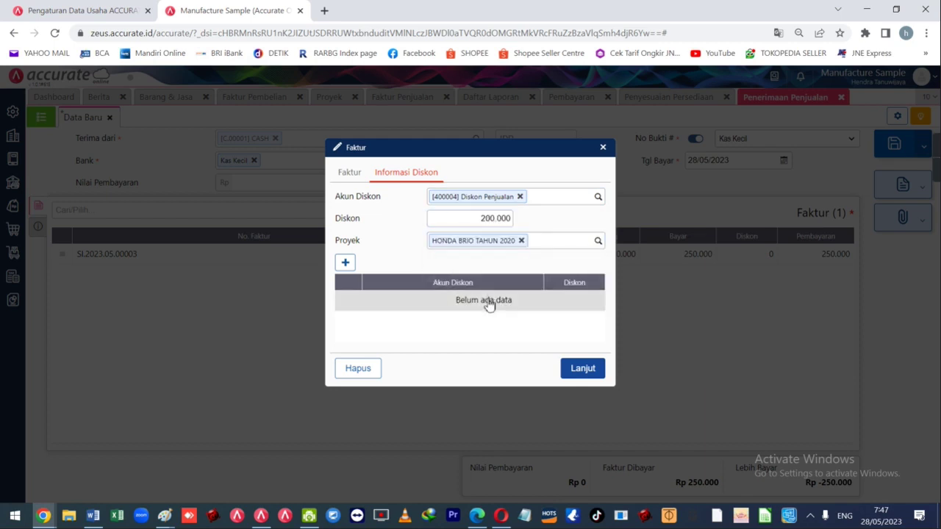
{"action": "left_click", "coordinate": [345, 262]}
{"action": "left_click", "coordinate": [586, 372]}
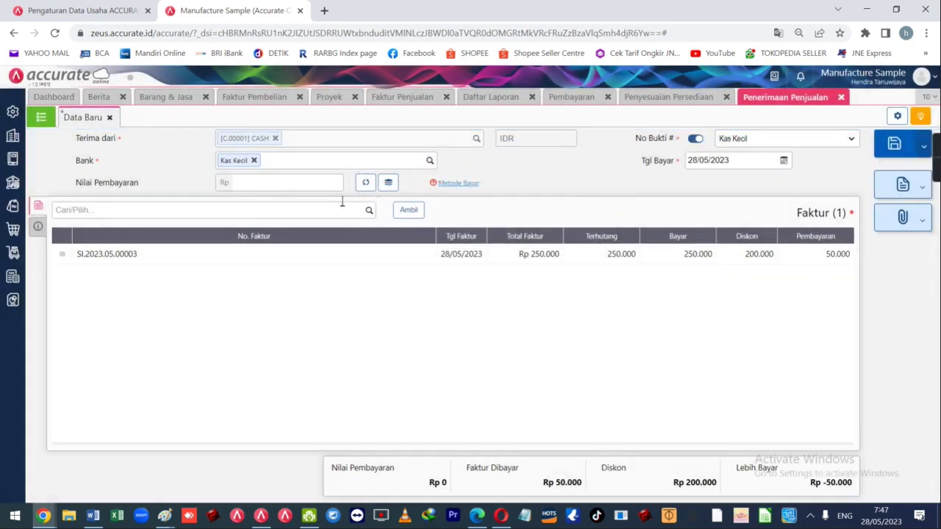
- Fill the receipt's payment value automatically with the Rp 50.000 due and save the sales receipt
{"action": "left_click", "coordinate": [894, 143]}
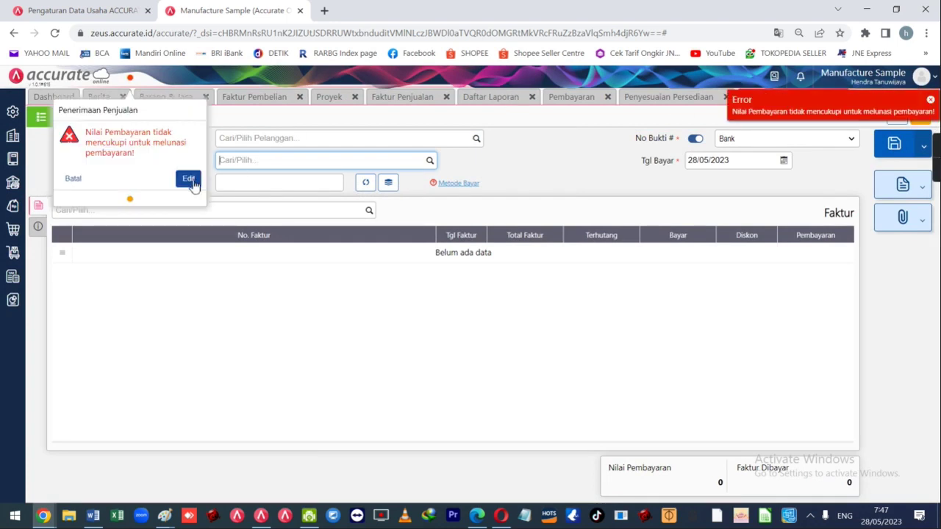
{"action": "key", "text": "Return"}
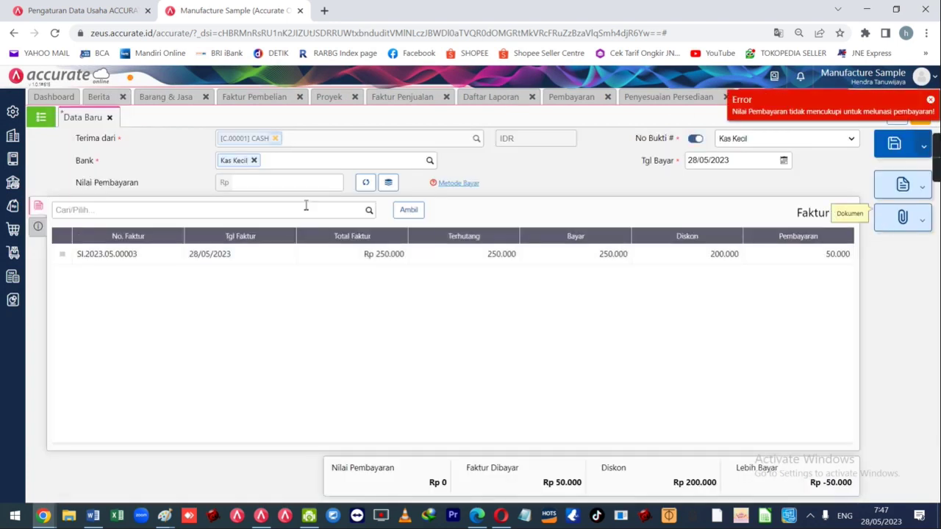
{"action": "left_click", "coordinate": [366, 184]}
{"action": "left_click", "coordinate": [894, 143]}
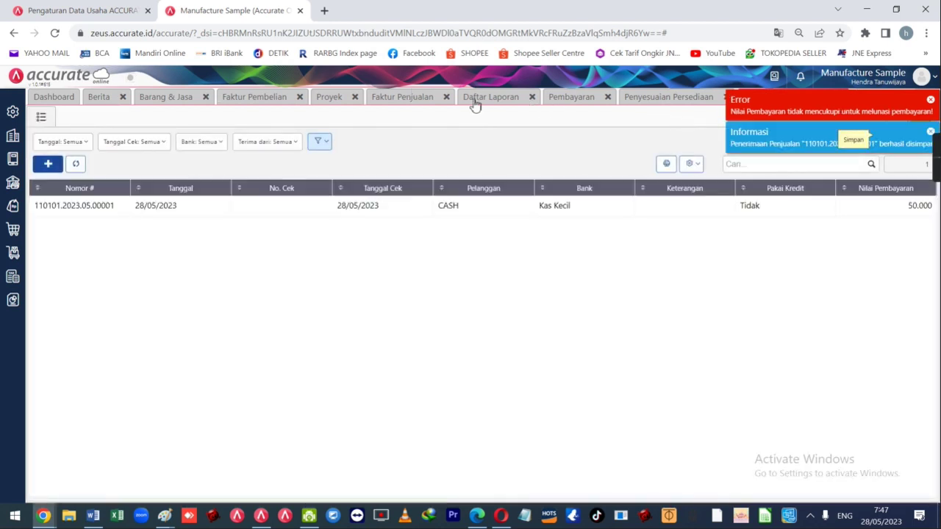
- Refresh the Laba/Rugi Proyek report and examine the sales, sales discount and operating income of HONDA BRIO TAHUN 2020
{"action": "left_click", "coordinate": [474, 103]}
{"action": "left_click", "coordinate": [389, 137]}
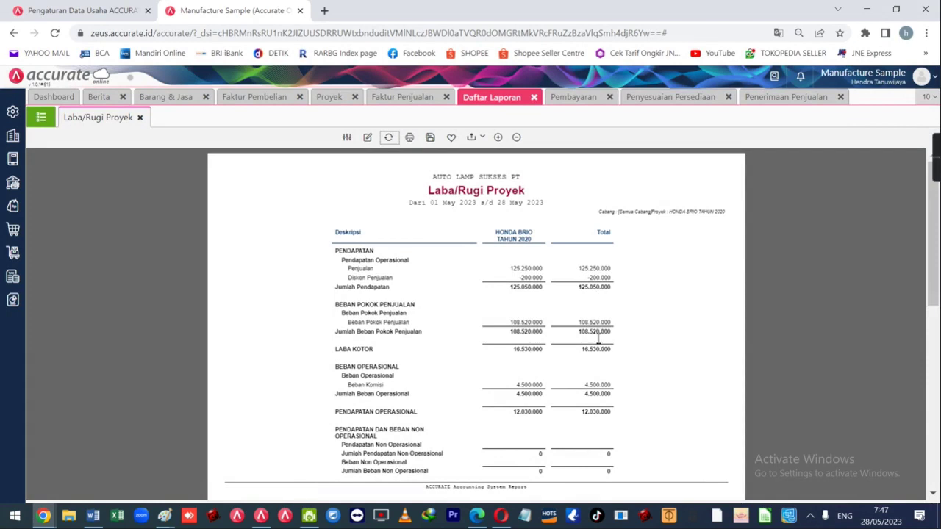
{"action": "scroll", "coordinate": [597, 338], "scroll_direction": "down", "scroll_amount": 2}
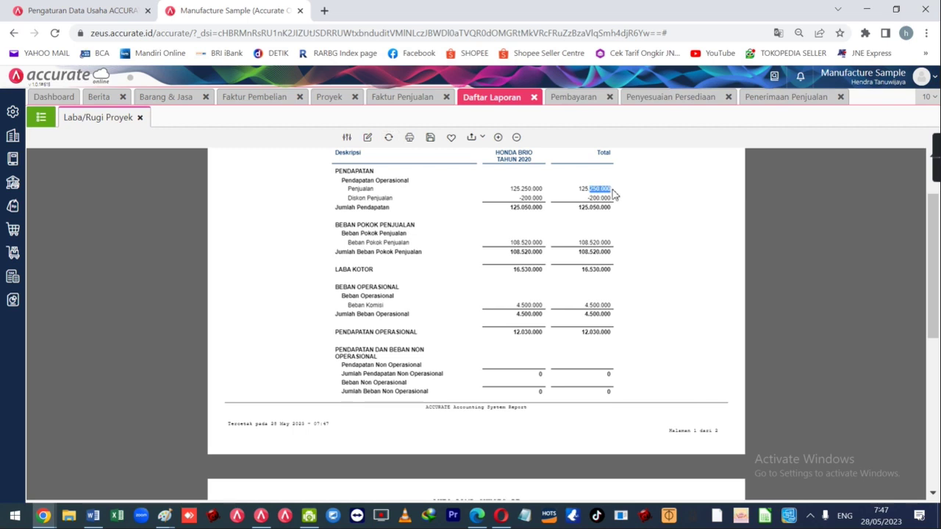
{"action": "left_click", "coordinate": [595, 192]}
- Switch to the Word document with the showroom case and highlight its closing question about the Brio's profit
{"action": "key", "text": "alt+Tab"}
{"action": "key", "text": "alt+Tab"}
{"action": "key", "text": "alt+Tab"}
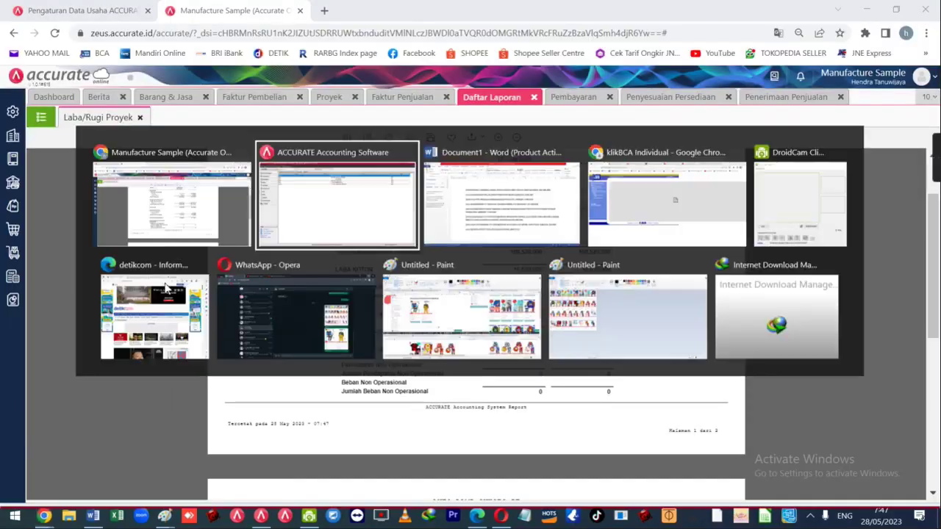
{"action": "key", "text": "alt+Tab"}
{"action": "left_click", "coordinate": [196, 389]}
{"action": "left_click", "coordinate": [220, 404]}
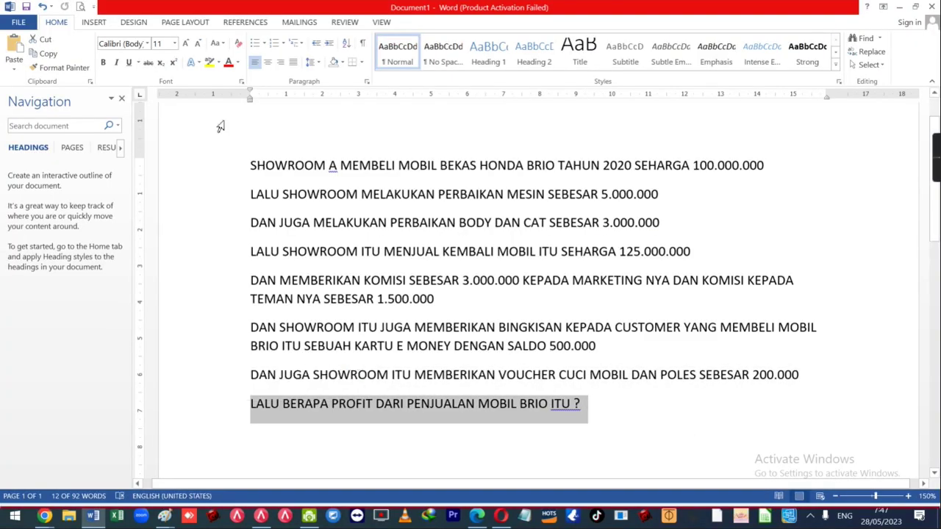
- Highlight the whole showroom case text to review every transaction from the car purchase to the profit question
{"action": "left_click_drag", "start_coordinate": [202, 164], "coordinate": [196, 407]}
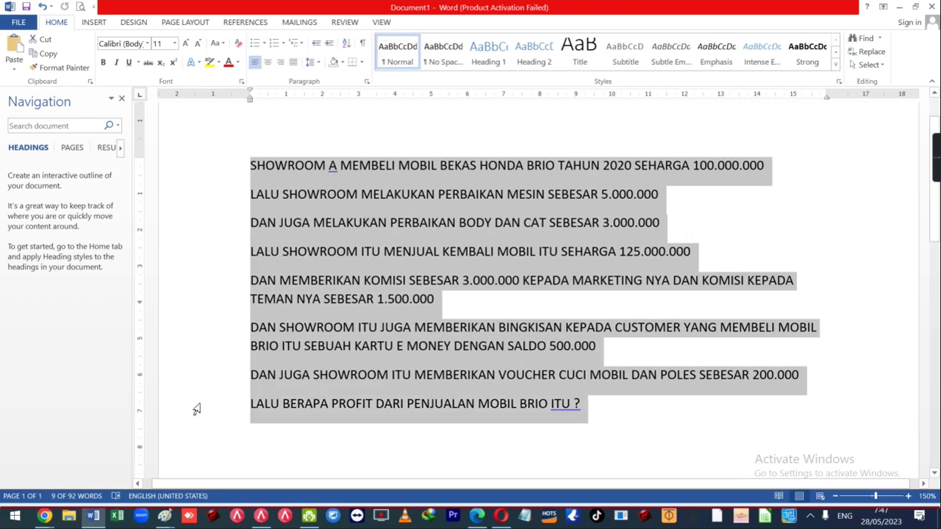
{"action": "left_click", "coordinate": [190, 278]}
{"action": "left_click_drag", "start_coordinate": [208, 166], "coordinate": [218, 401]}
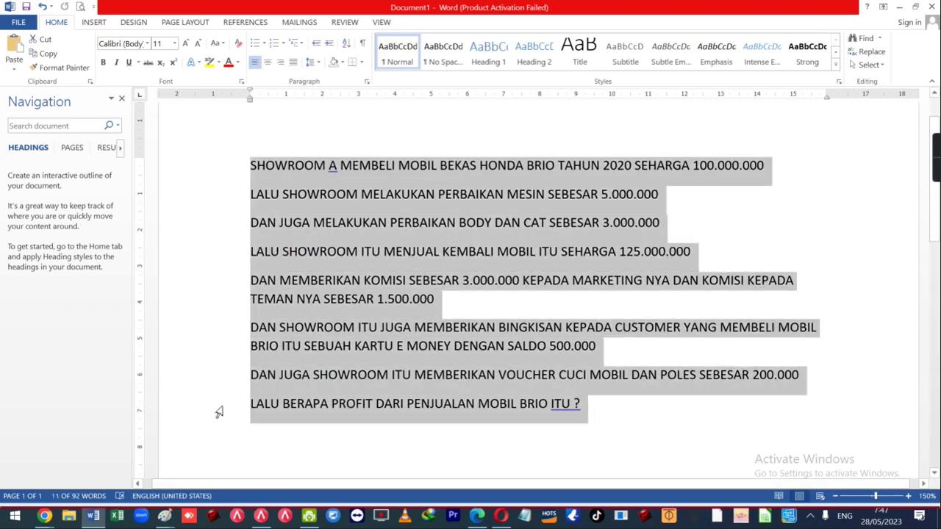
{"action": "left_click", "coordinate": [432, 437]}
{"action": "left_click_drag", "start_coordinate": [211, 175], "coordinate": [496, 438]}
{"action": "left_click", "coordinate": [496, 438]}
{"action": "left_click", "coordinate": [208, 175]}
{"action": "left_click_drag", "start_coordinate": [212, 214], "coordinate": [219, 410]}
- Highlight the purchase line, the engine and body repair lines, and the resale and giveaway lines to review them separately
{"action": "left_click", "coordinate": [200, 176]}
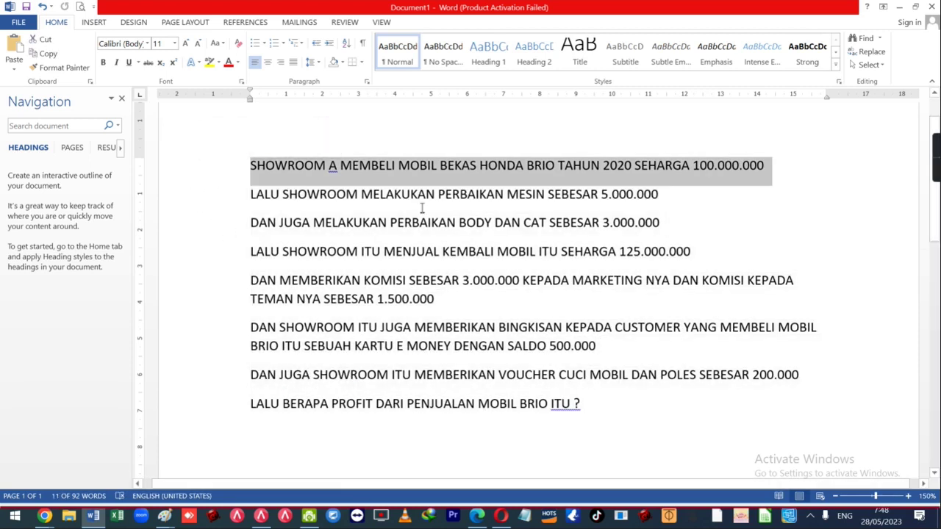
{"action": "left_click_drag", "start_coordinate": [215, 199], "coordinate": [209, 229]}
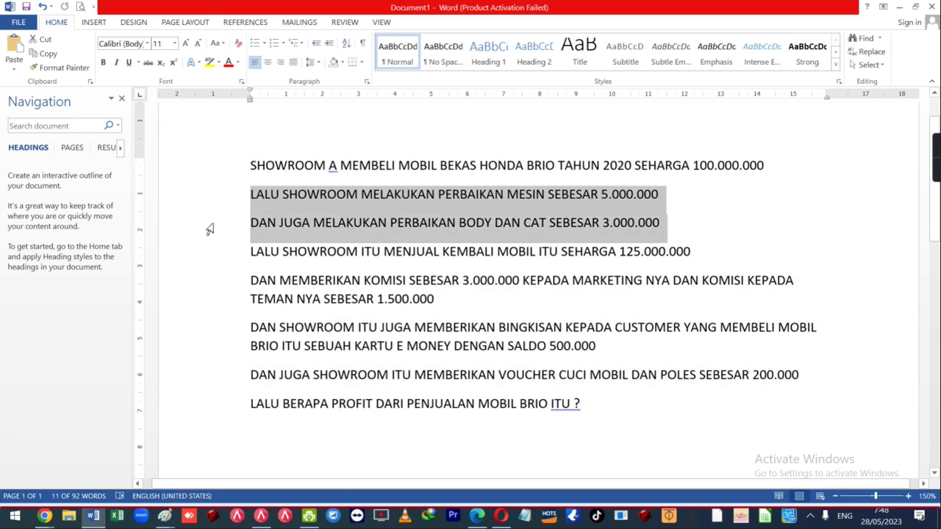
{"action": "left_click", "coordinate": [428, 225]}
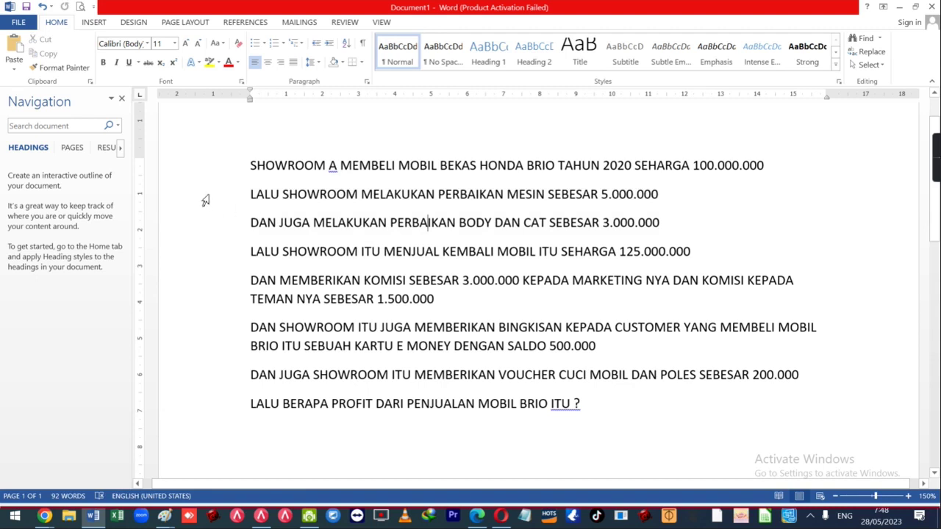
{"action": "left_click_drag", "start_coordinate": [206, 200], "coordinate": [208, 227]}
{"action": "left_click_drag", "start_coordinate": [174, 170], "coordinate": [192, 228]}
{"action": "left_click_drag", "start_coordinate": [195, 261], "coordinate": [199, 409]}
{"action": "left_click_drag", "start_coordinate": [181, 172], "coordinate": [196, 415]}
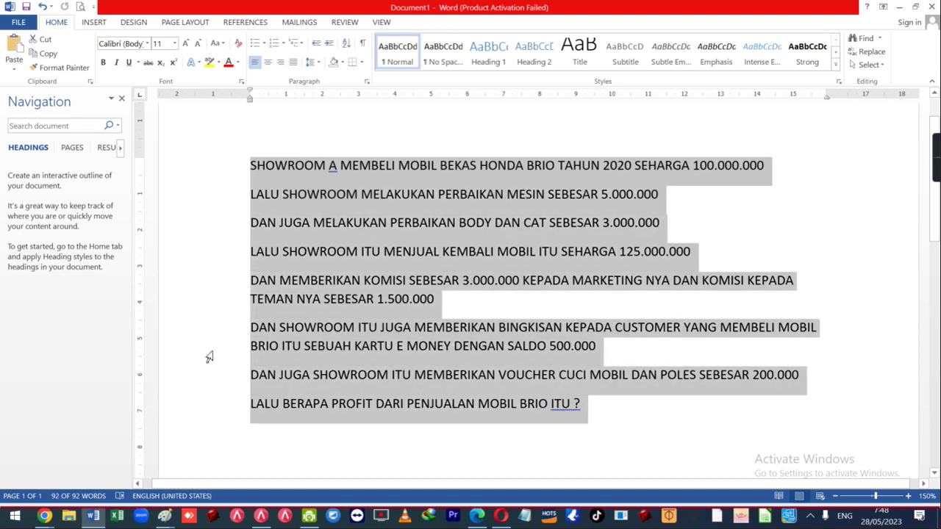
{"action": "left_click", "coordinate": [216, 172]}
{"action": "left_click_drag", "start_coordinate": [203, 183], "coordinate": [221, 417]}
{"action": "left_click_drag", "start_coordinate": [188, 173], "coordinate": [229, 410]}
{"action": "left_click_drag", "start_coordinate": [196, 172], "coordinate": [236, 409]}
{"action": "left_click_drag", "start_coordinate": [197, 173], "coordinate": [241, 411]}
{"action": "left_click_drag", "start_coordinate": [203, 175], "coordinate": [224, 404]}
{"action": "left_click_drag", "start_coordinate": [210, 173], "coordinate": [226, 411]}
{"action": "left_click_drag", "start_coordinate": [230, 176], "coordinate": [211, 424]}
{"action": "left_click_drag", "start_coordinate": [237, 171], "coordinate": [242, 411]}
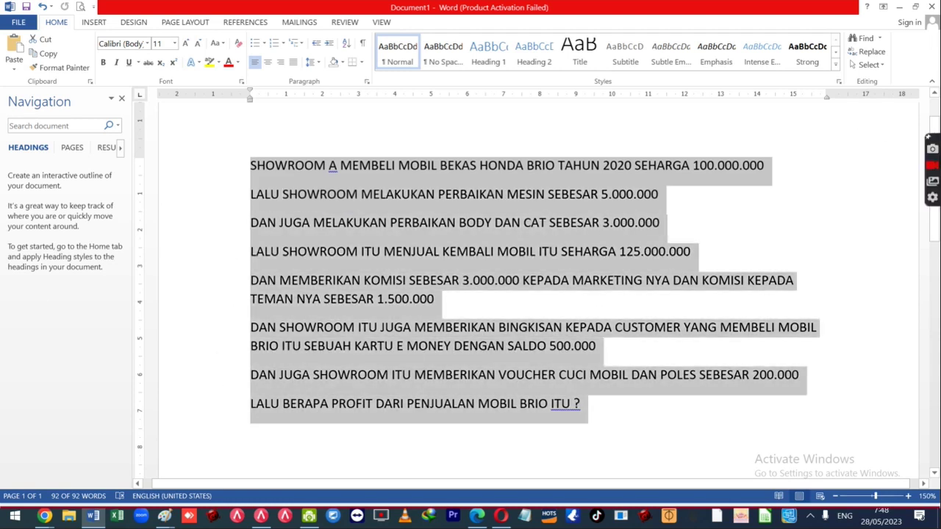